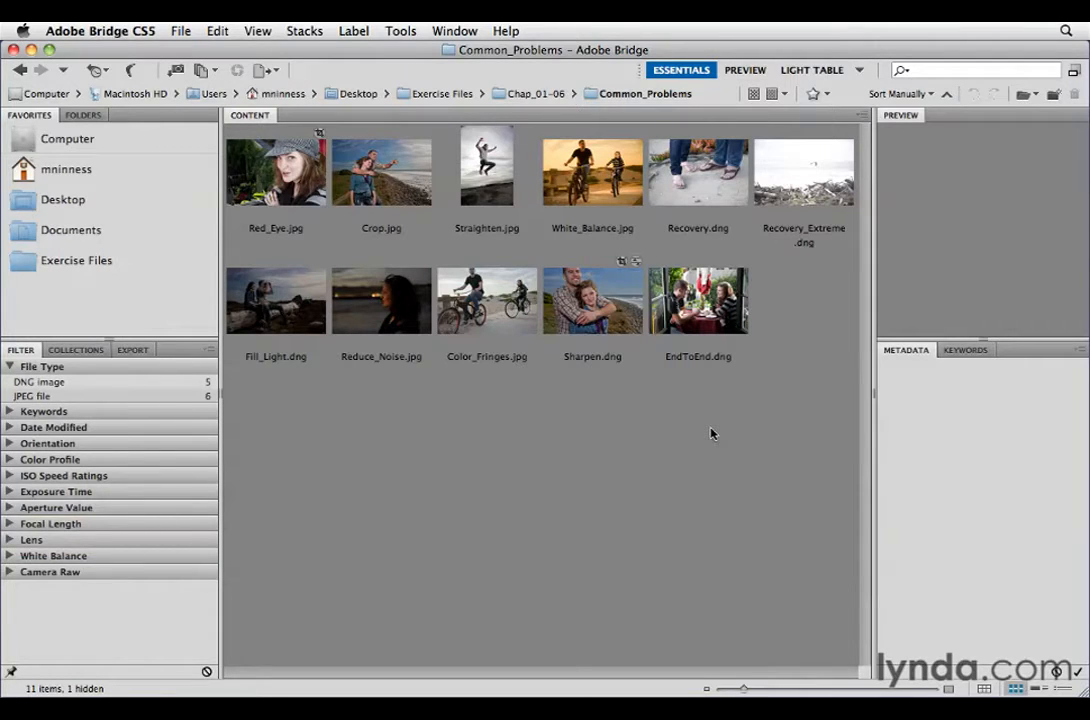
# - Open EndToEnd.dng in Camera Raw and crop it at a 2 to 3 ratio to about 2605 by 1737 pixels around the couple
pyautogui.click(695, 298)
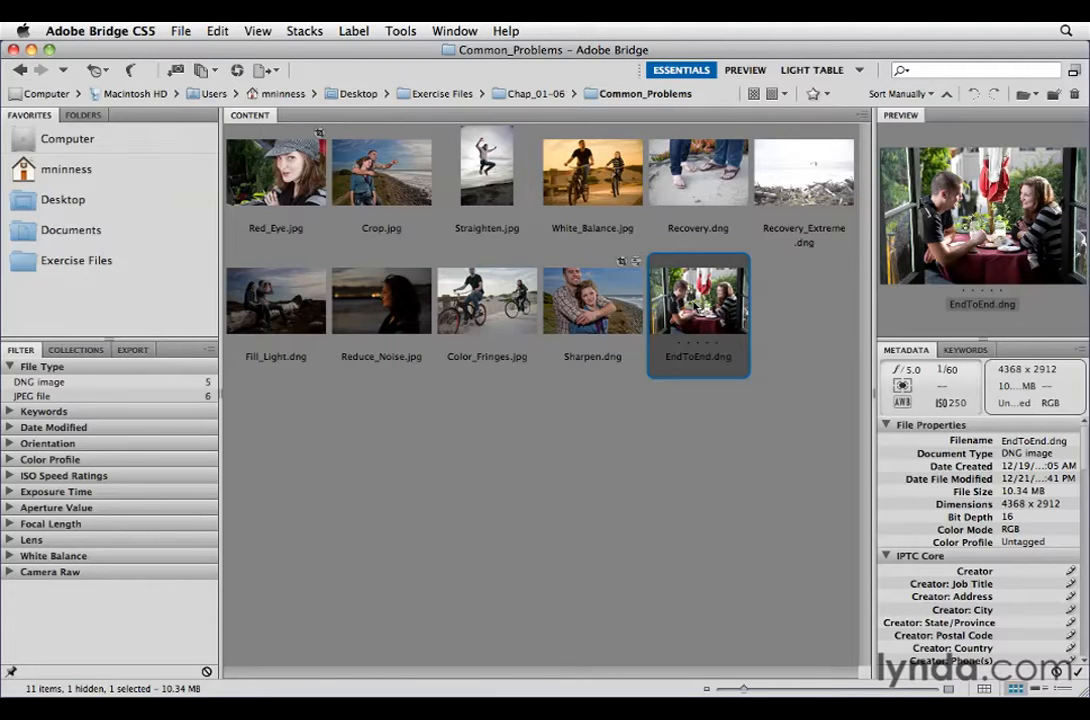
pyautogui.press('super+r')
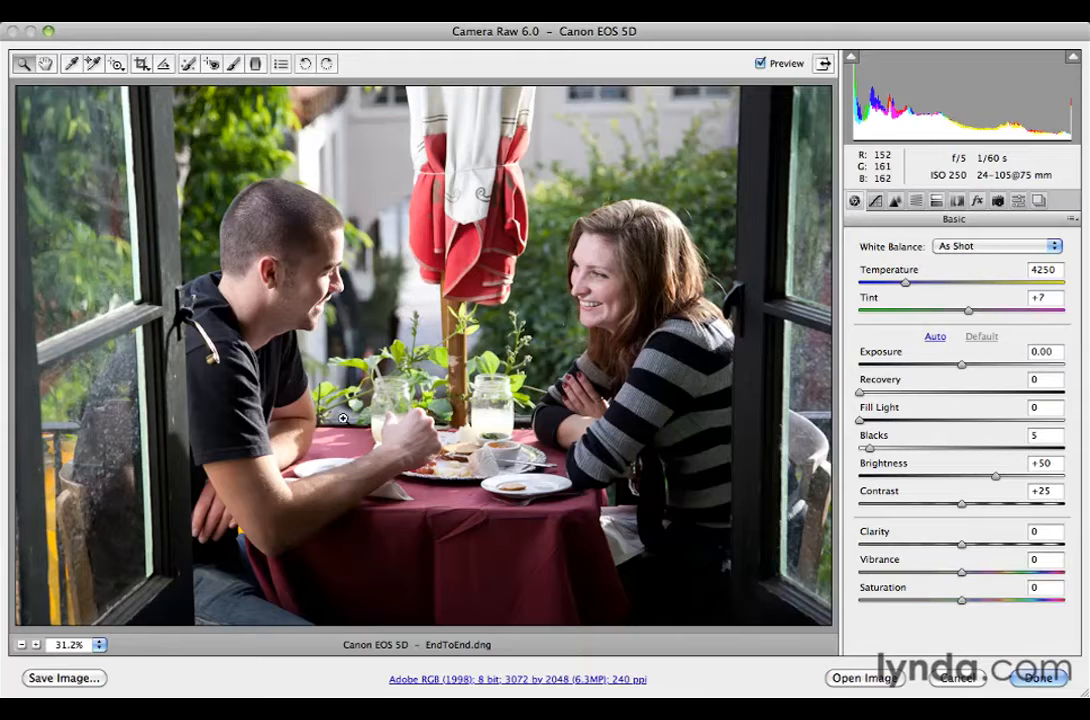
pyautogui.press('c')
pyautogui.click(141, 64)
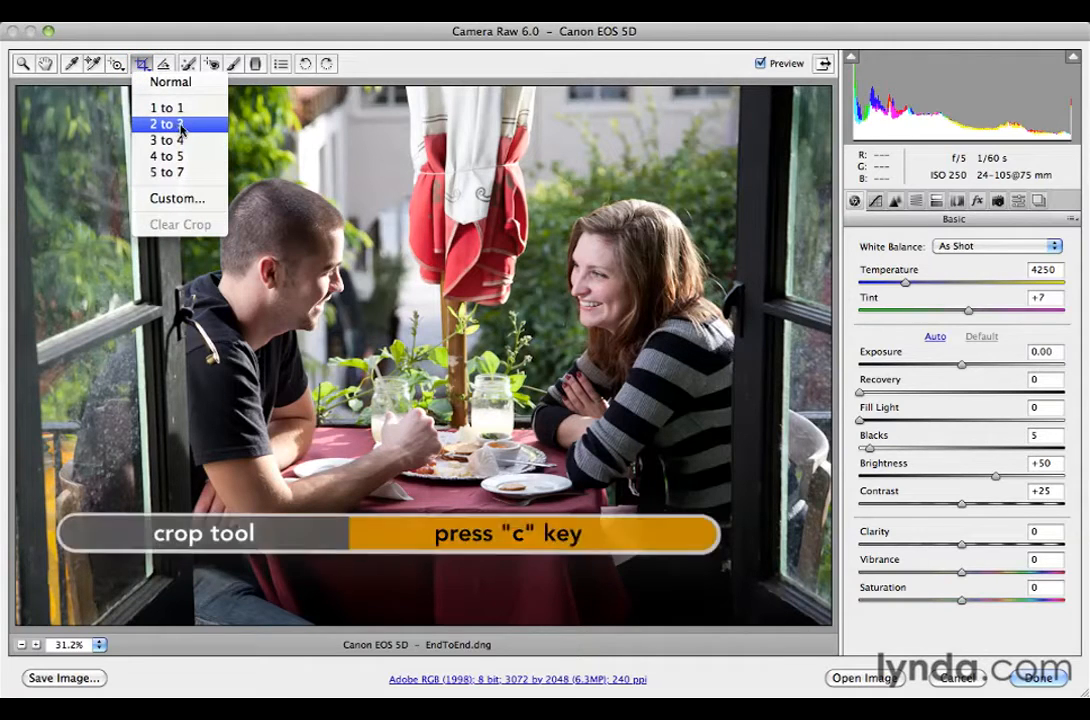
pyautogui.click(187, 124)
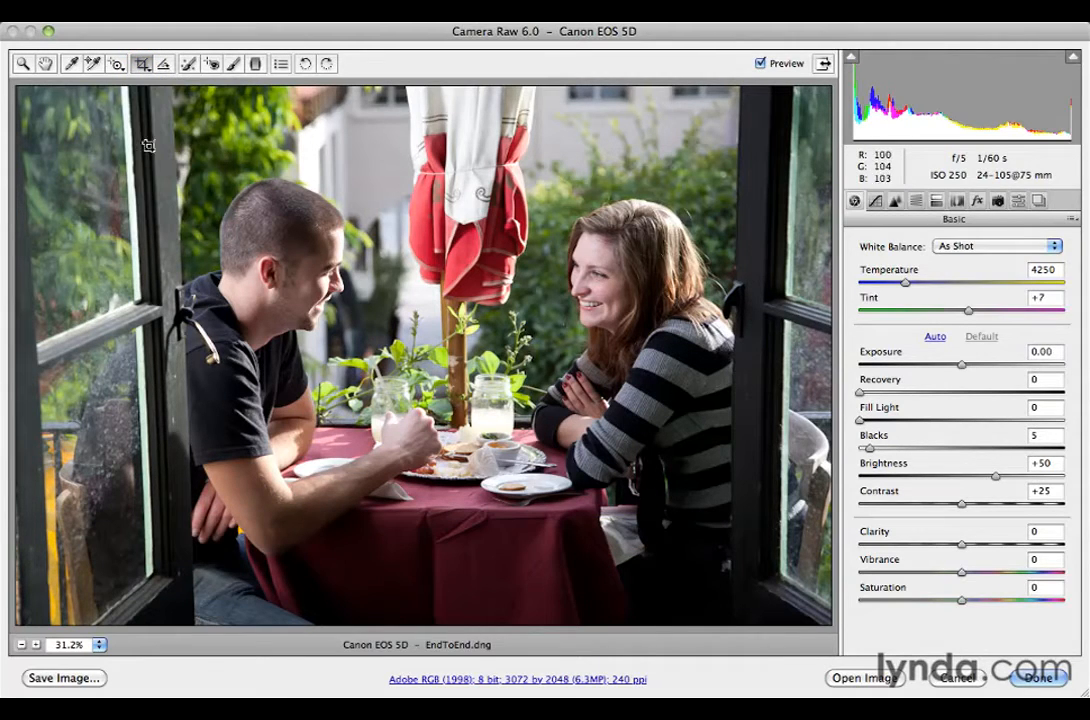
pyautogui.moveTo(106, 128); pyautogui.dragTo(799, 587)
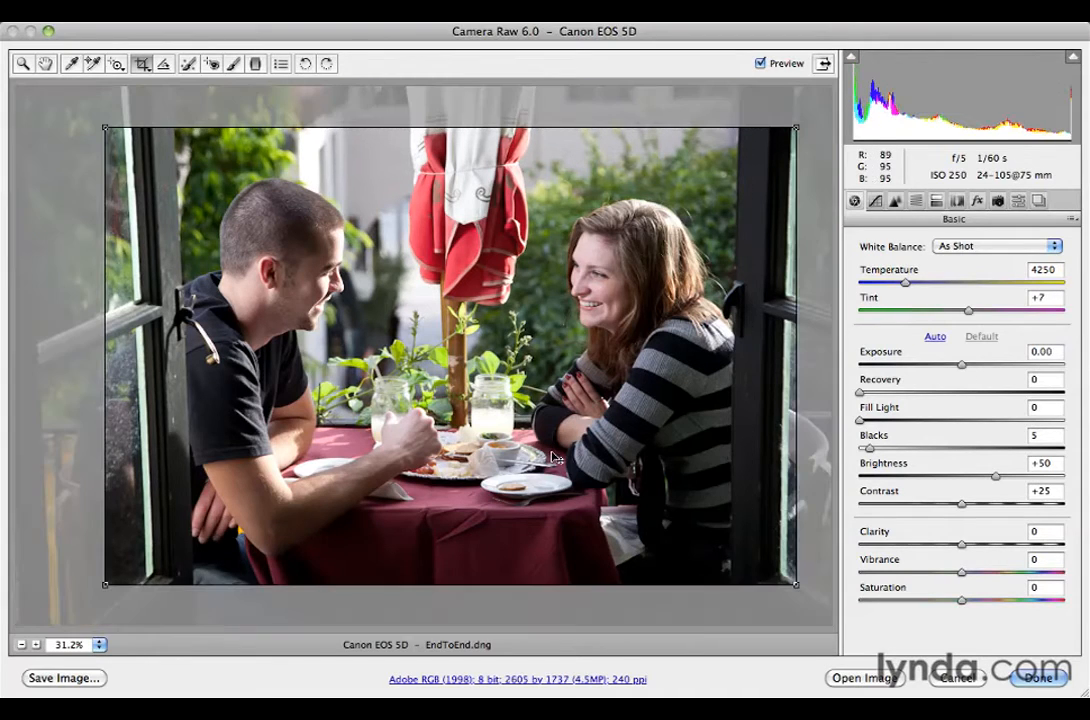
pyautogui.moveTo(456, 374); pyautogui.dragTo(459, 376)
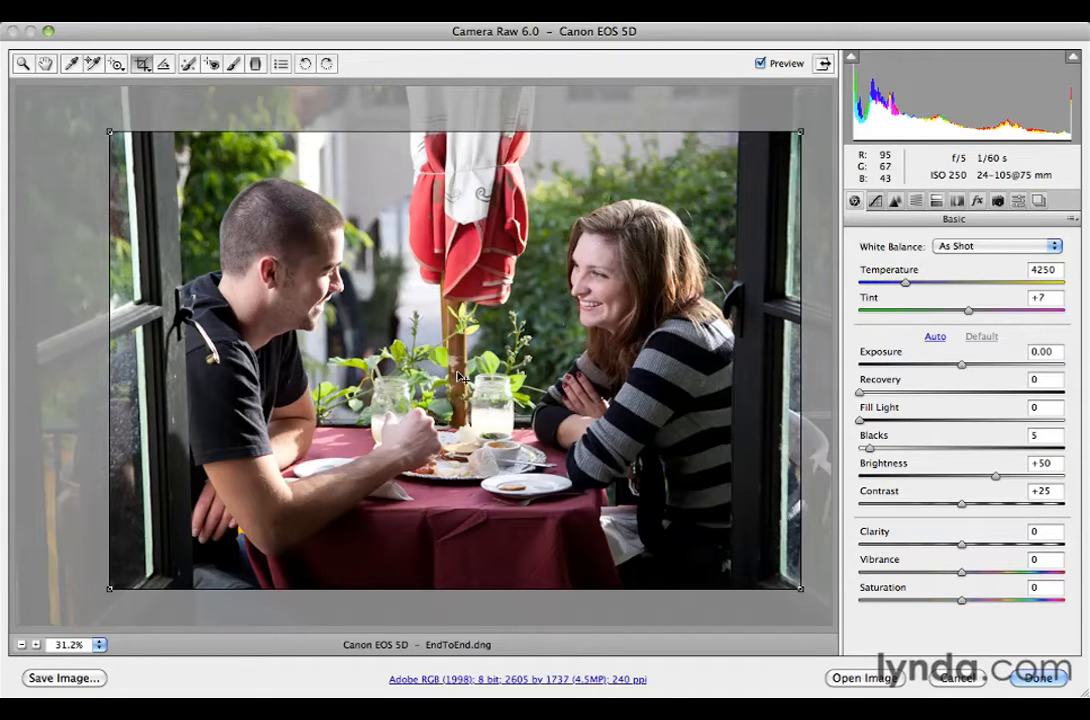
pyautogui.moveTo(459, 375); pyautogui.dragTo(458, 373)
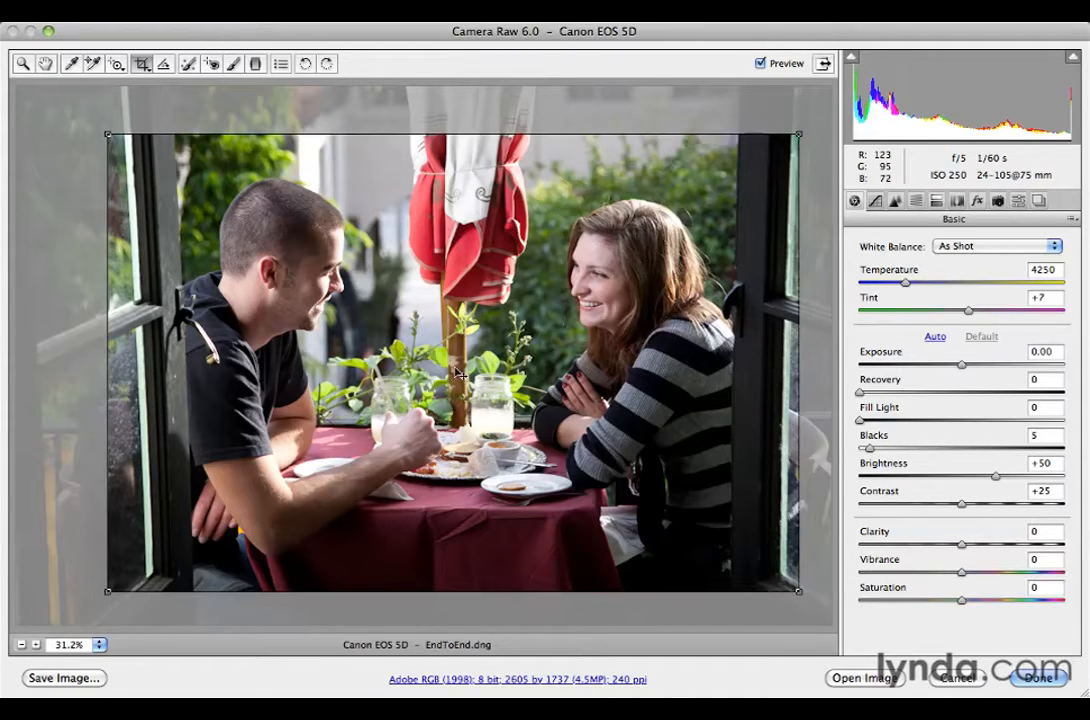
pyautogui.press('z')
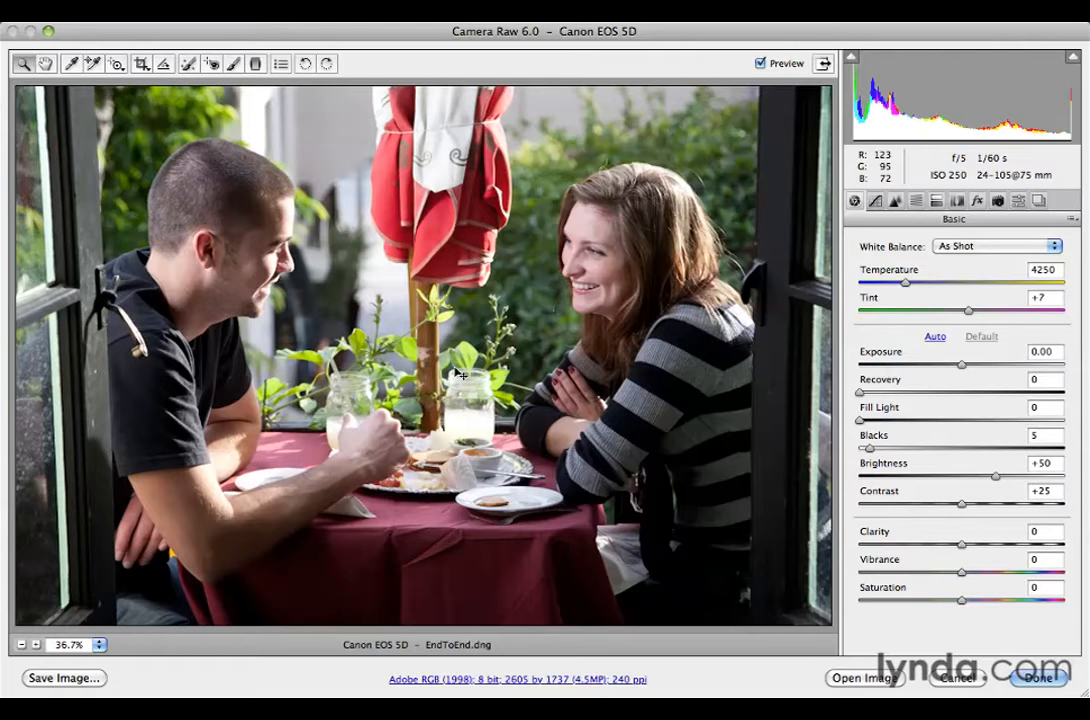
# - Set the white balance to Auto and compare the photo with and without the adjustment
pyautogui.click(975, 246)
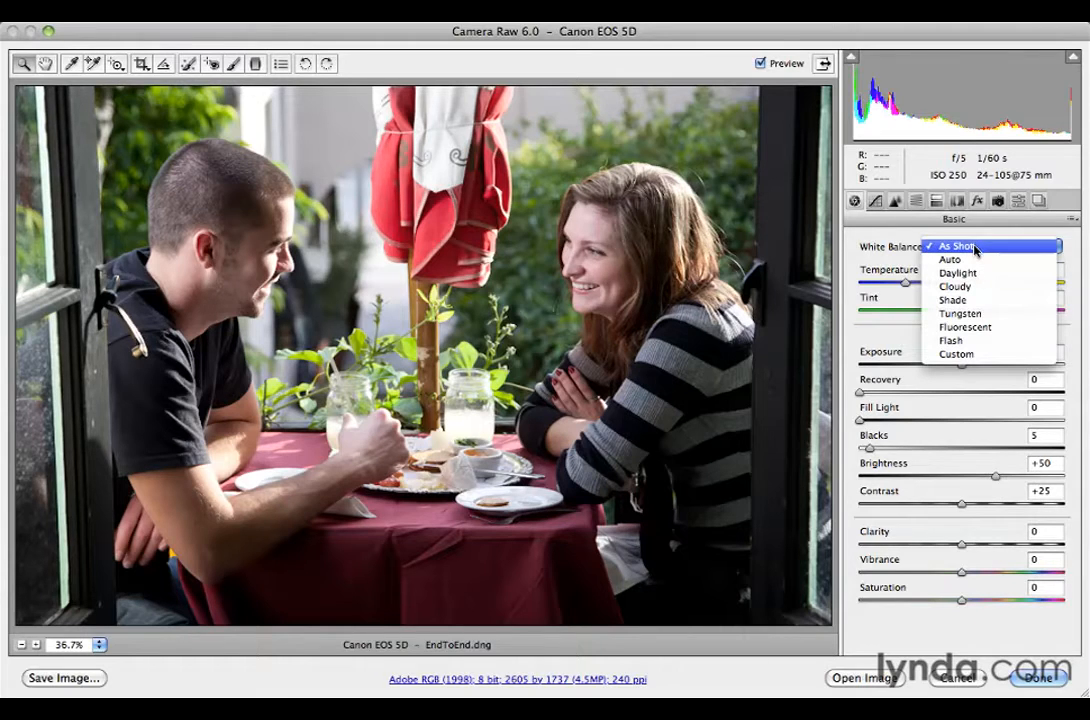
pyautogui.click(975, 260)
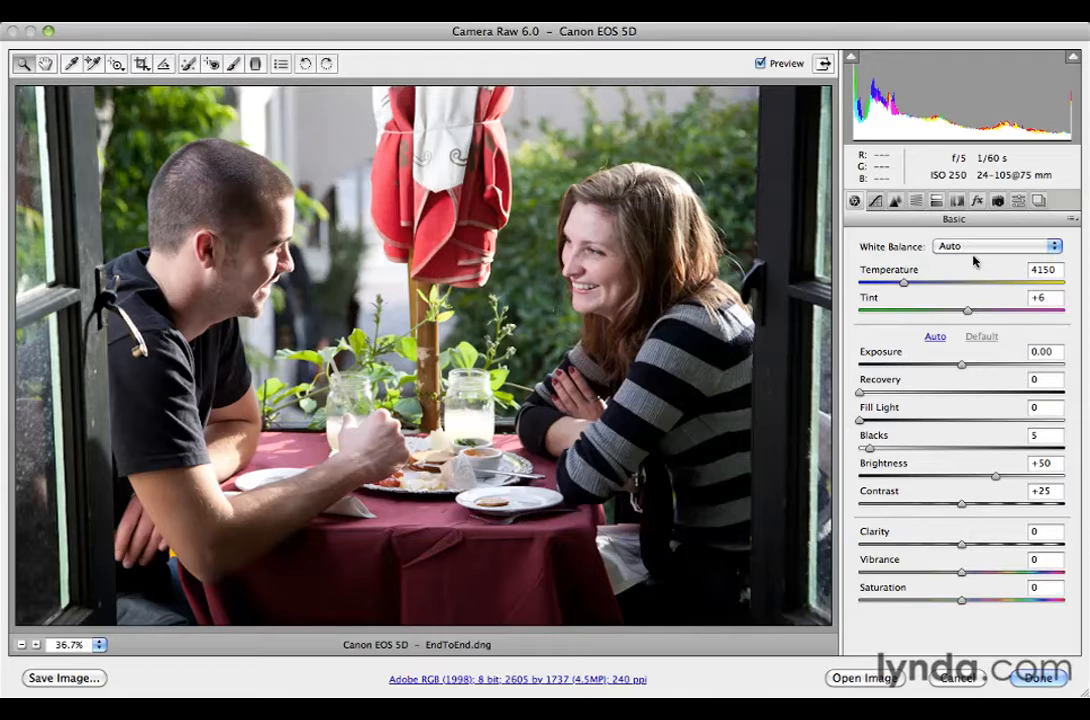
pyautogui.press('p')
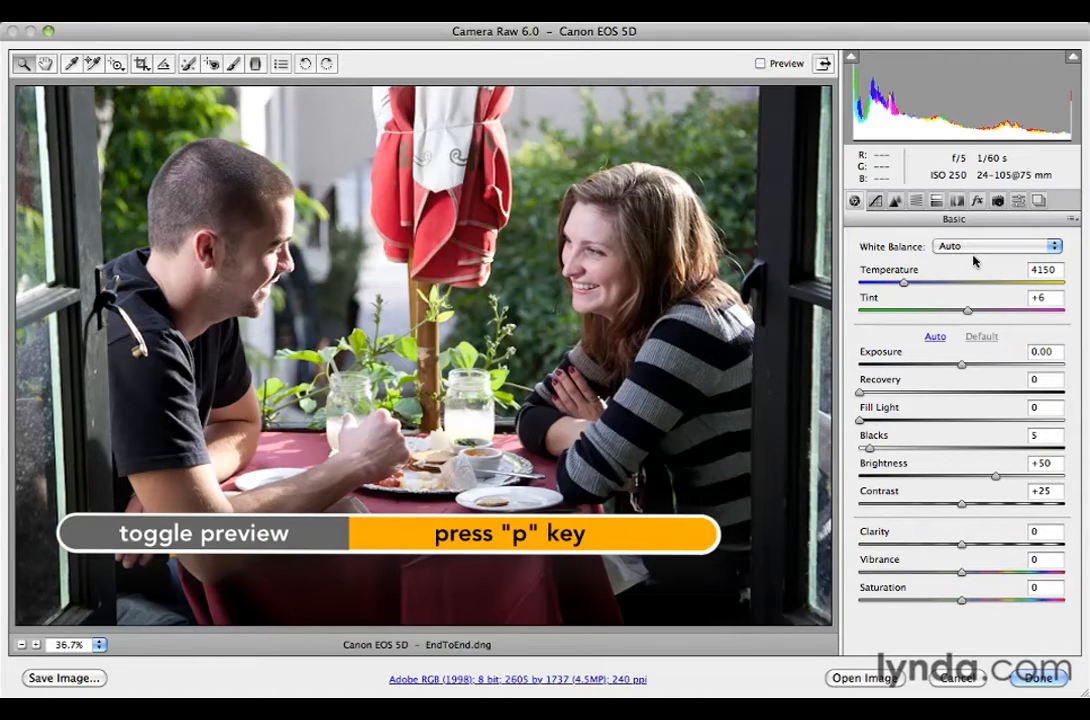
pyautogui.press('p')
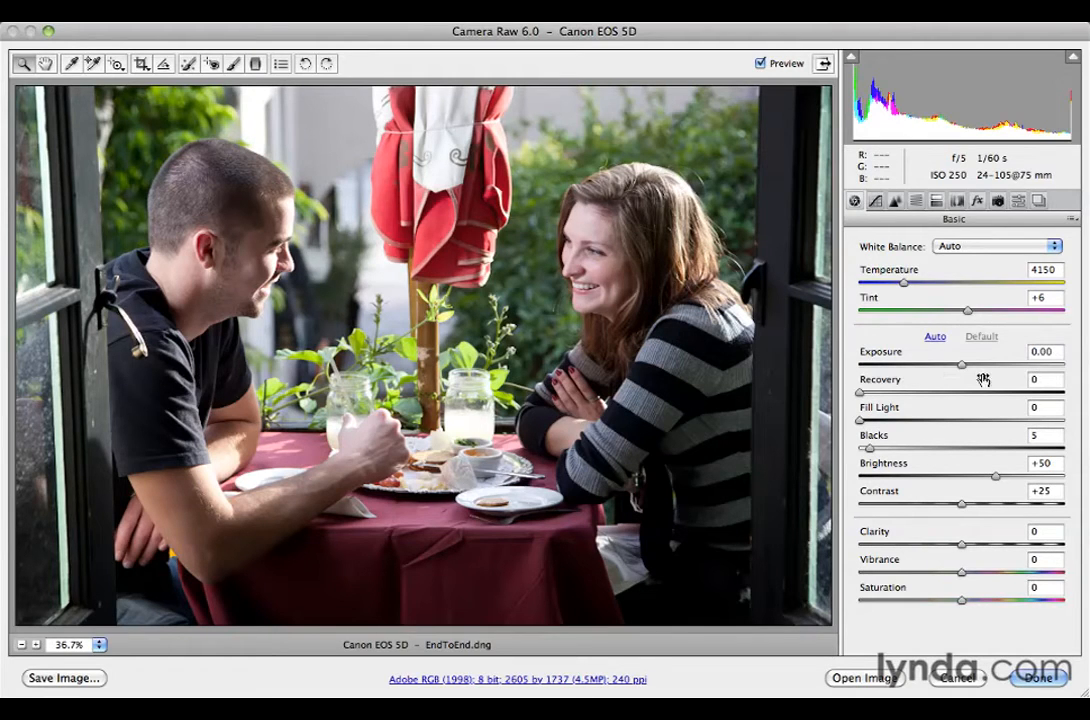
# - Set Exposure to -0.10 and Recovery to 100, comparing the highlights on the table and arm before and after
pyautogui.moveTo(963, 365); pyautogui.dragTo(961, 370)
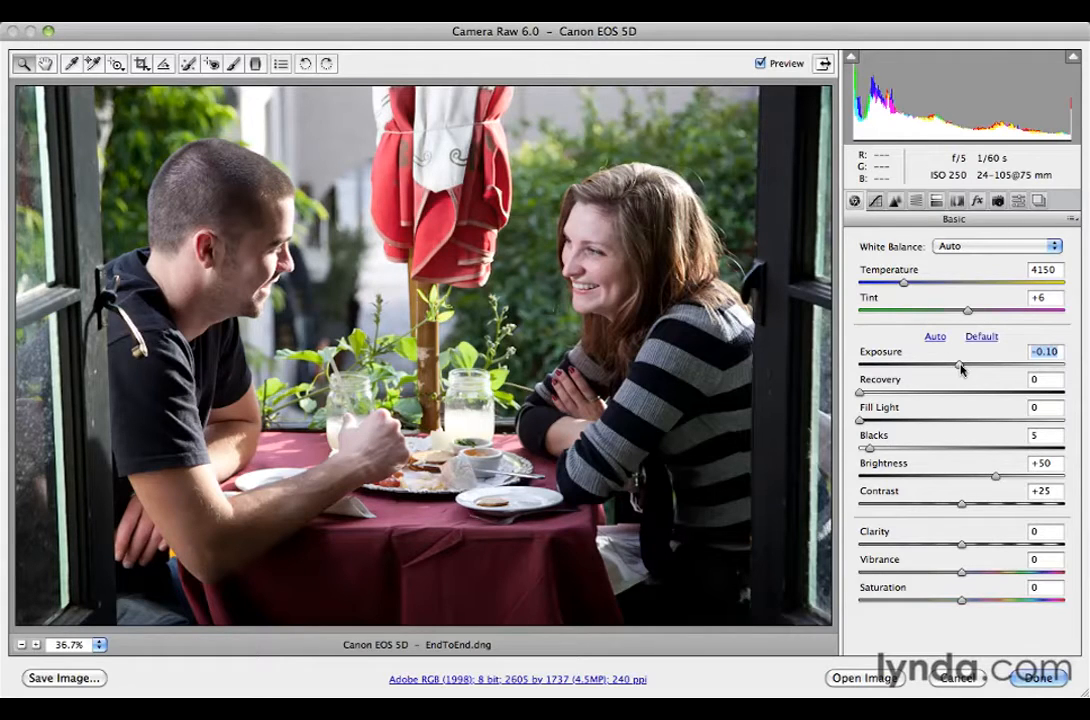
pyautogui.moveTo(860, 393); pyautogui.dragTo(1078, 400)
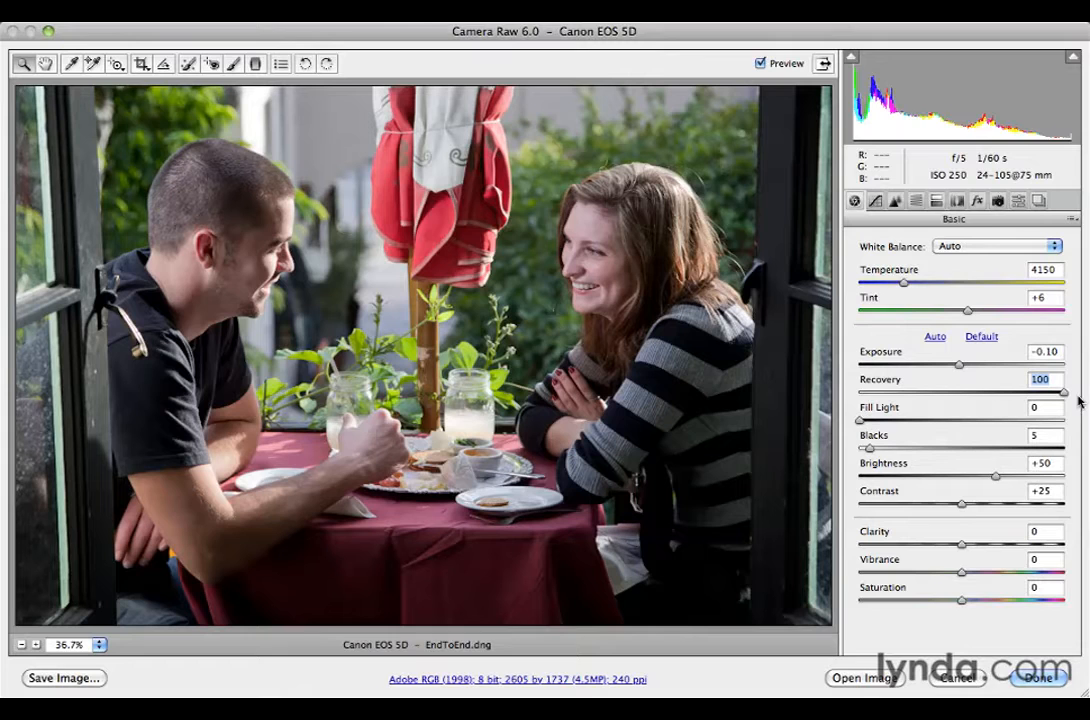
pyautogui.press('p')
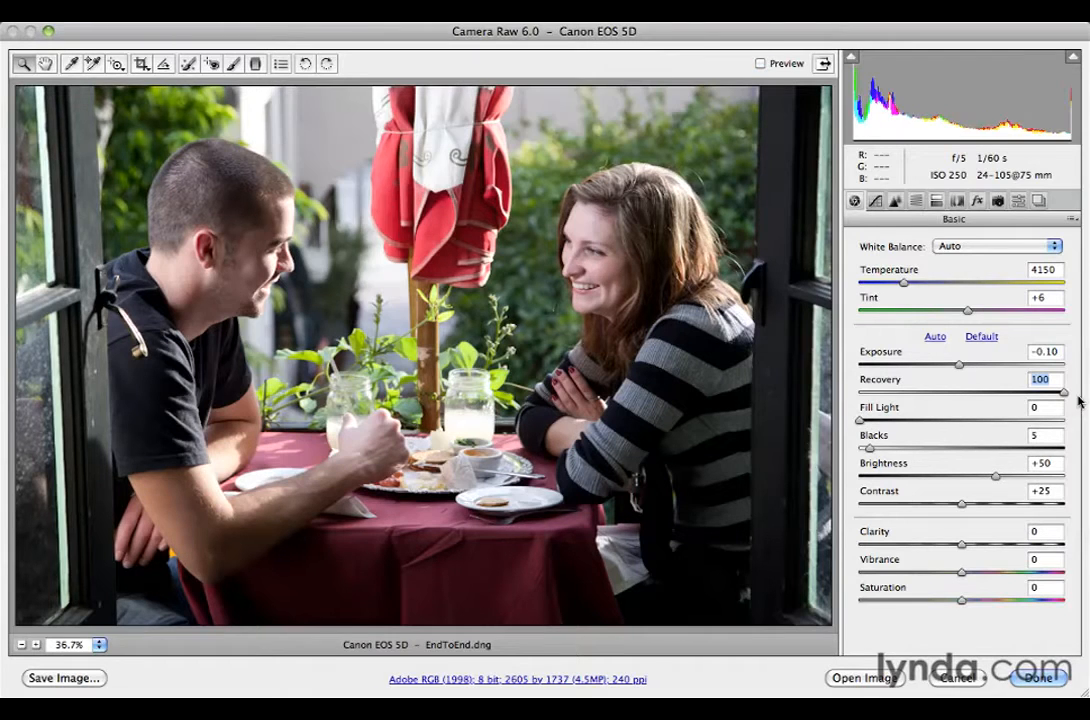
pyautogui.press('p')
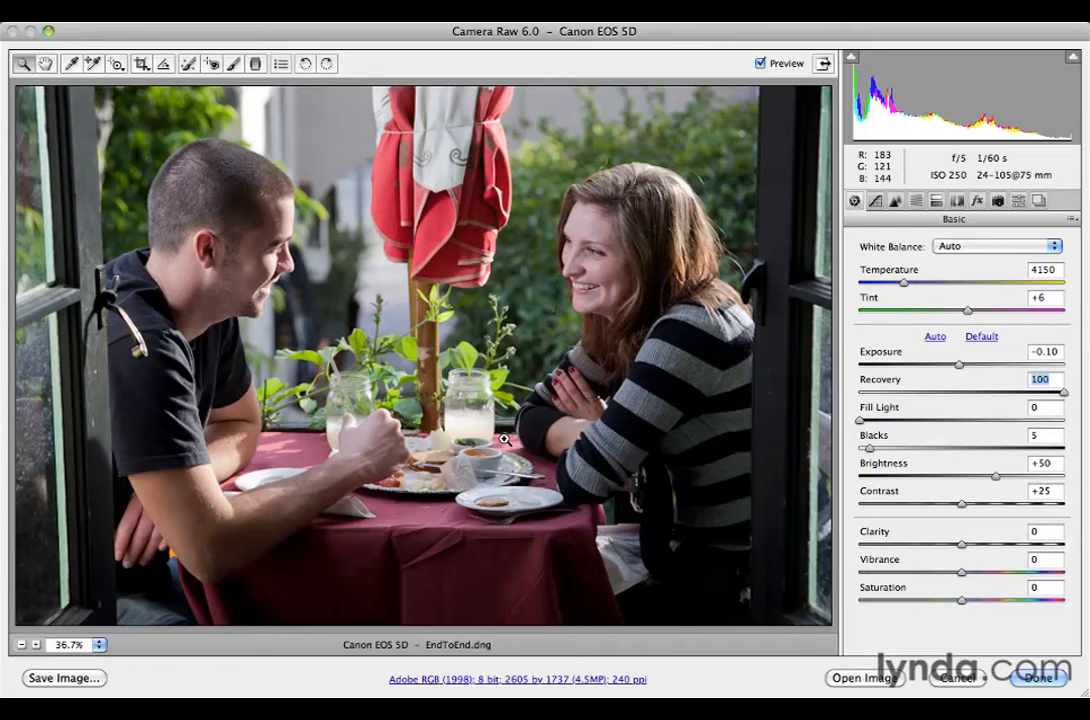
pyautogui.press('p')
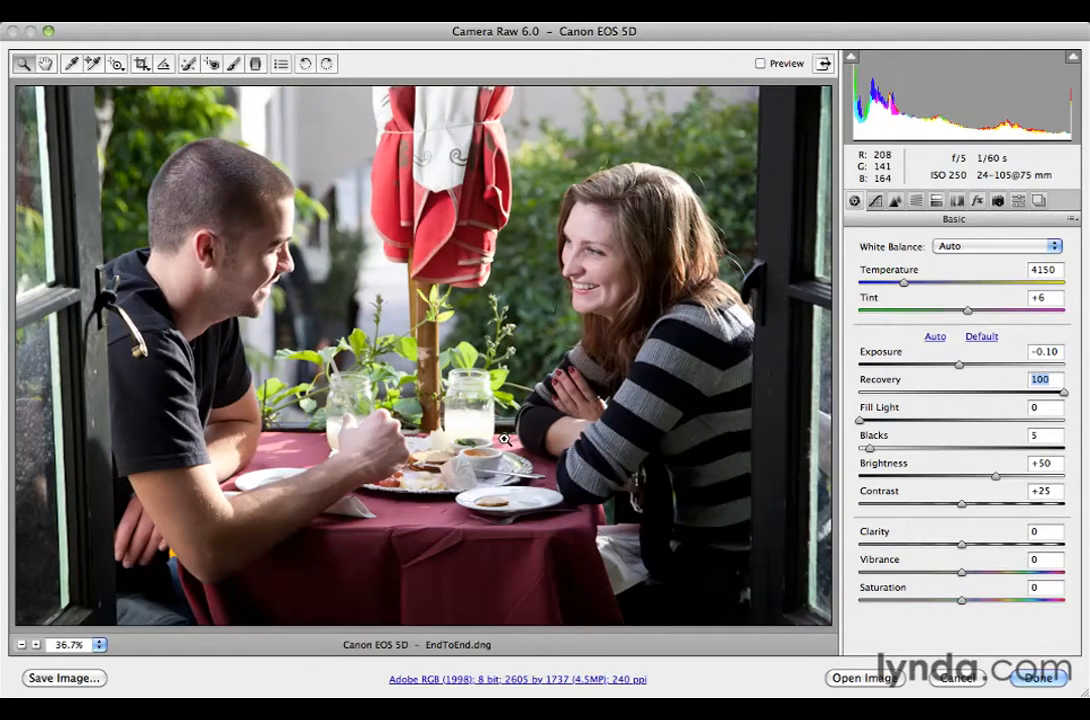
pyautogui.press('p')
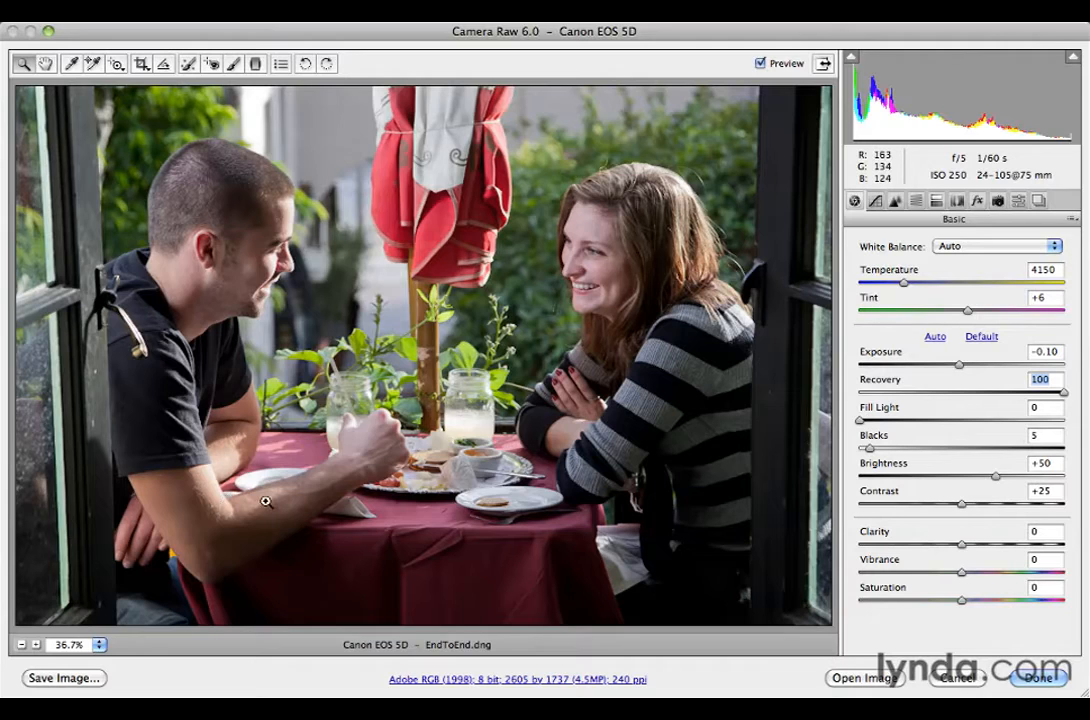
pyautogui.press('p')
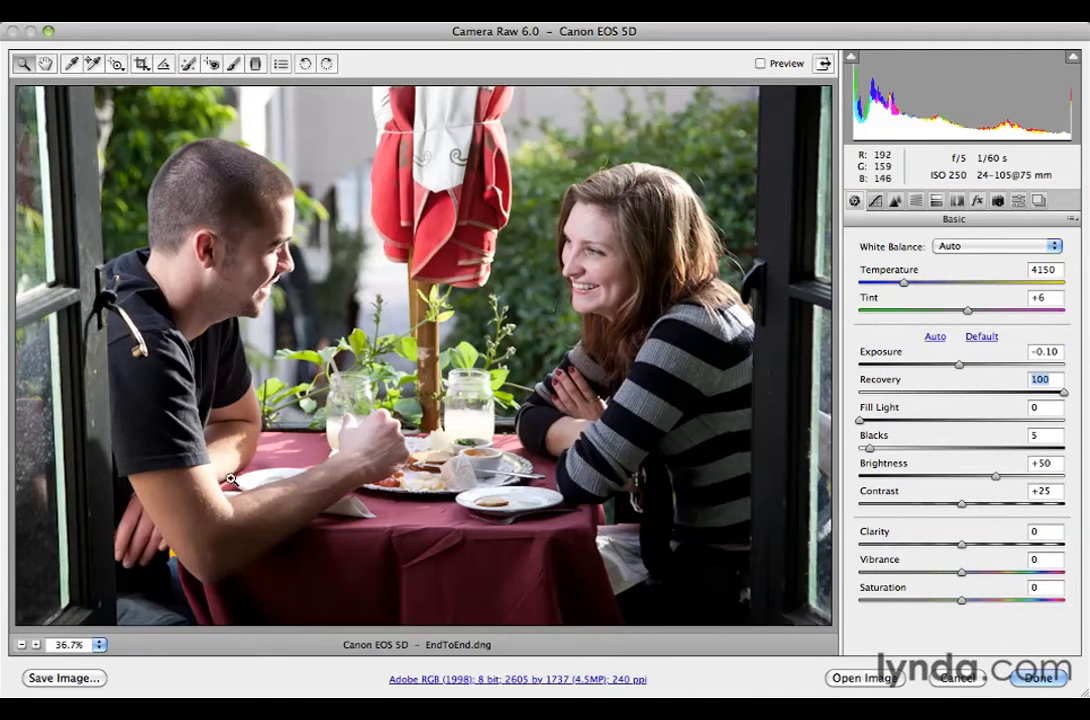
pyautogui.press('p')
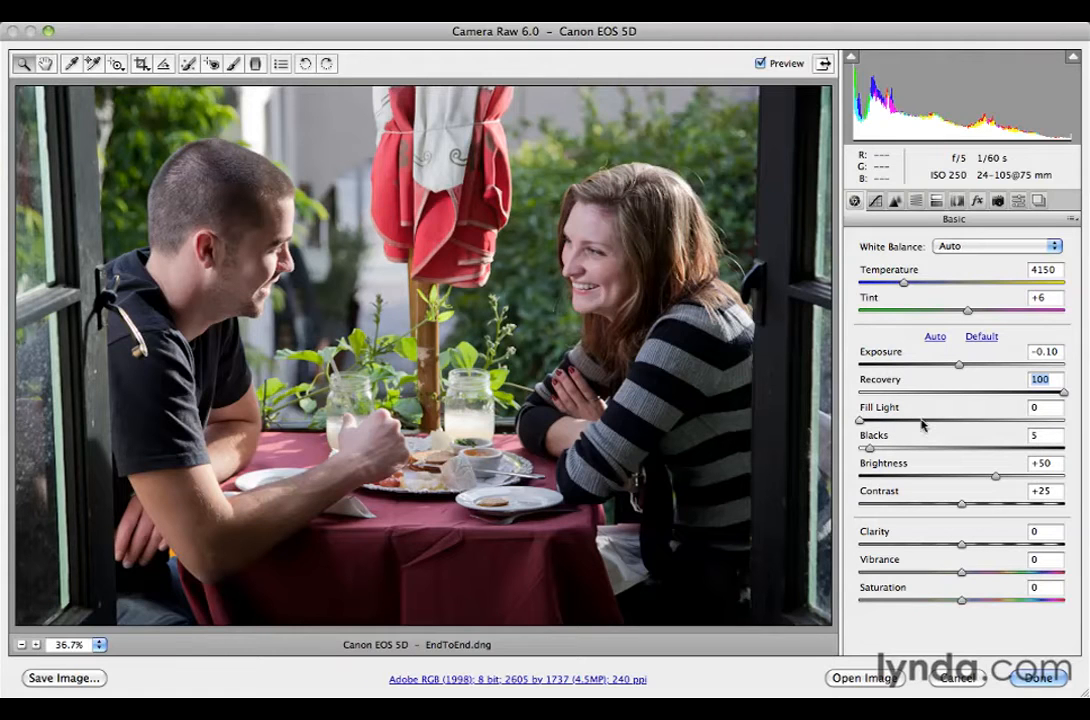
# - Raise Fill Light to 25 to open up the shadows and compare before and after
pyautogui.moveTo(859, 422); pyautogui.dragTo(911, 427)
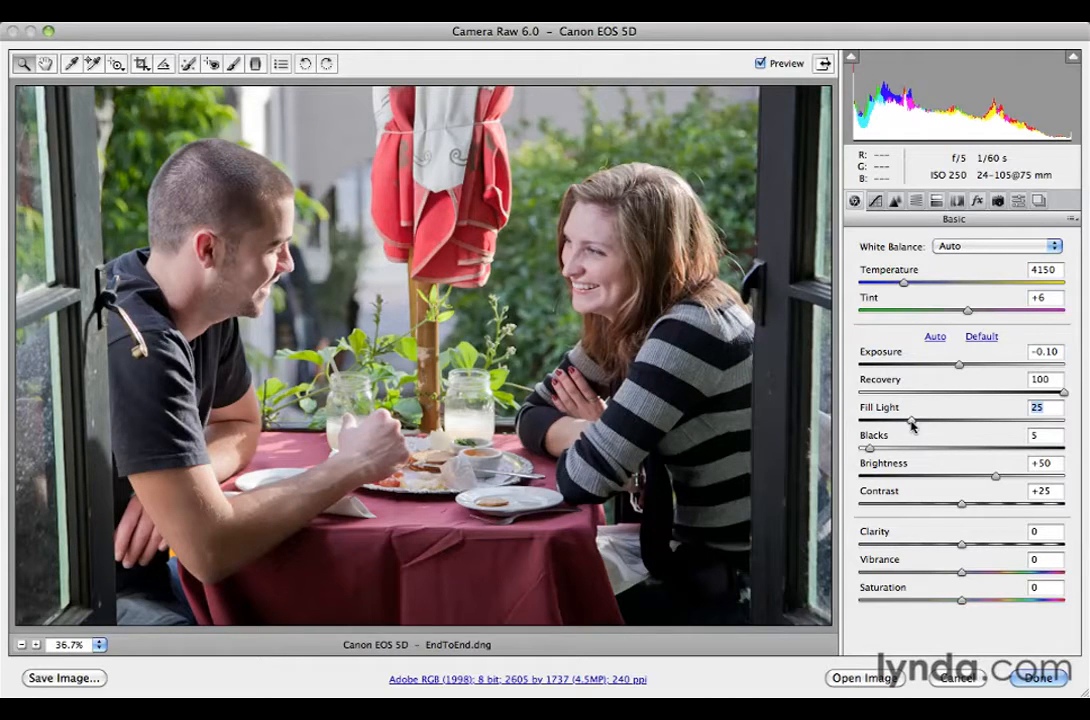
pyautogui.press('p')
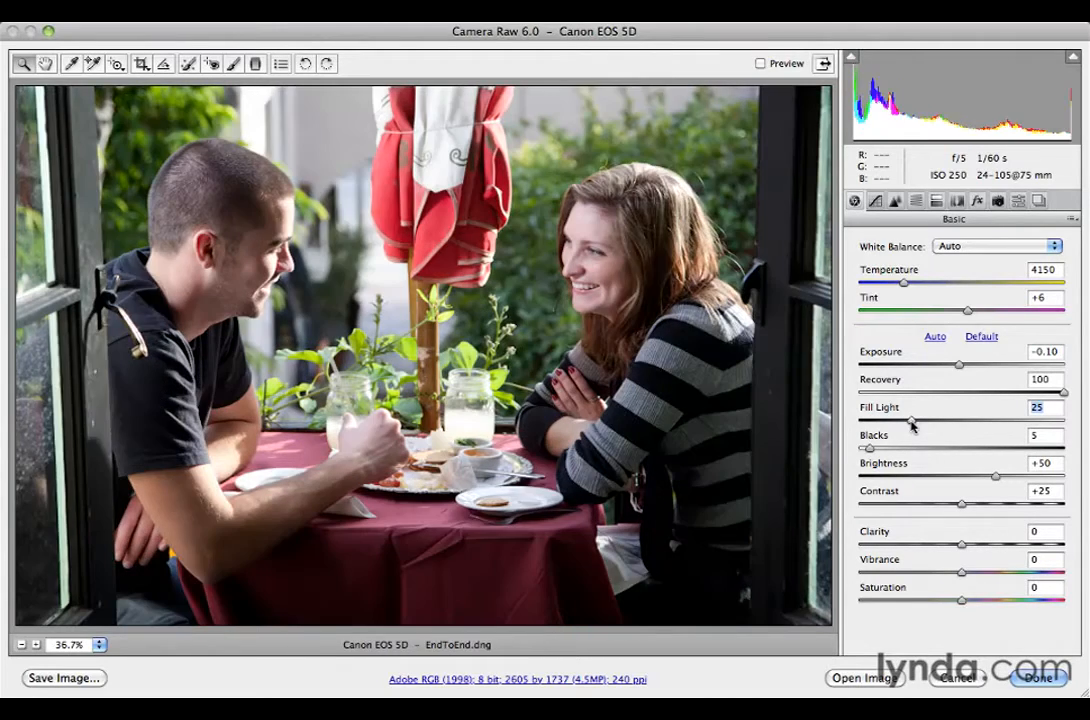
pyautogui.press('p')
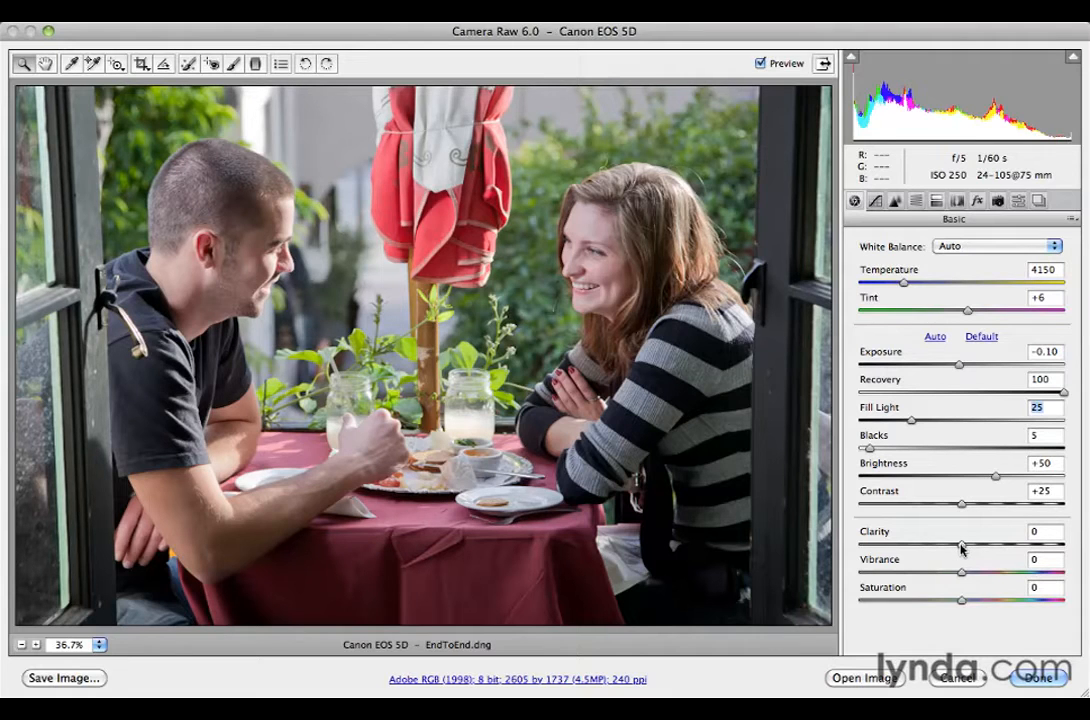
# - Raise Clarity to +51, compare before and after, and set Brightness to +40
pyautogui.moveTo(961, 547); pyautogui.dragTo(1013, 548)
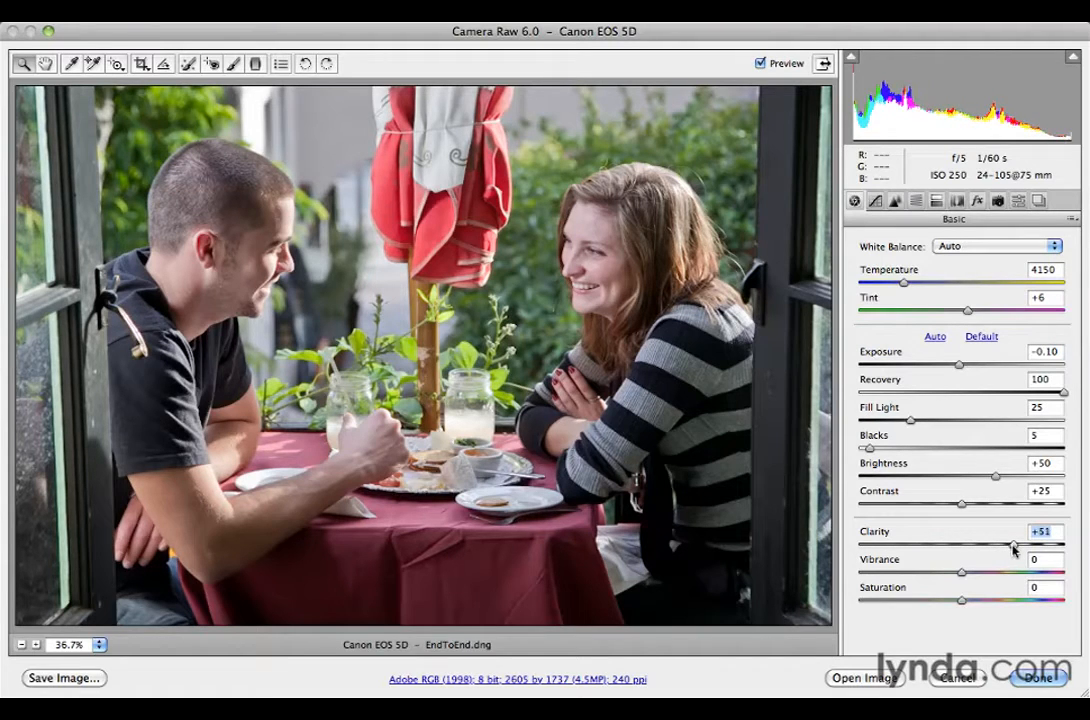
pyautogui.press('p')
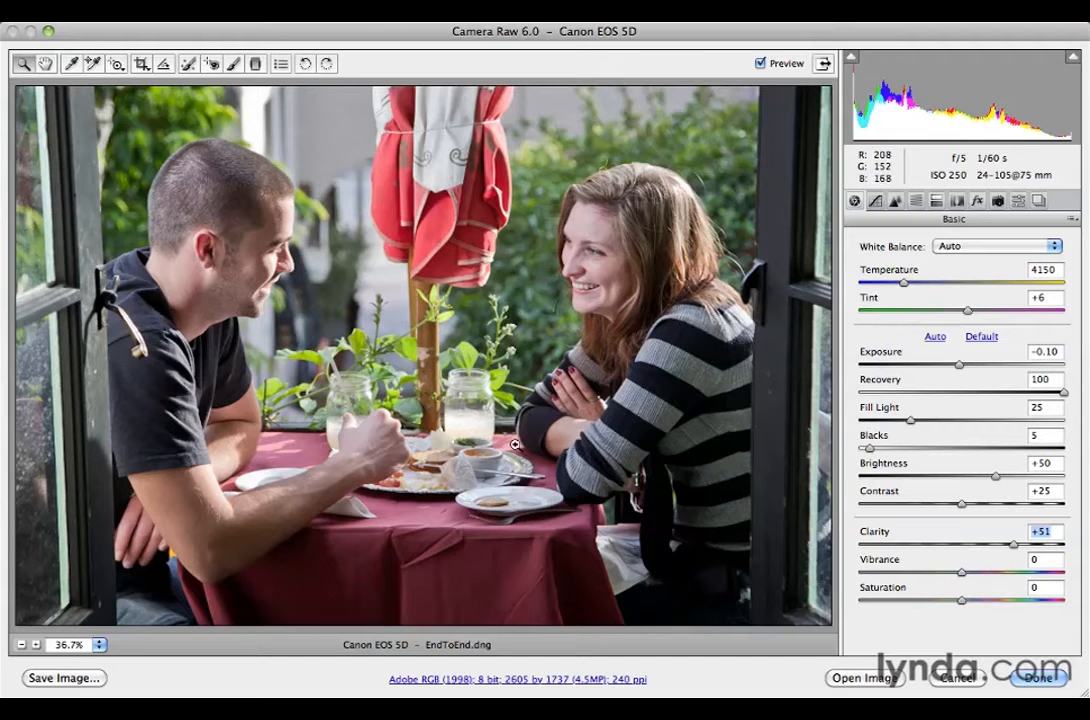
pyautogui.press('p')
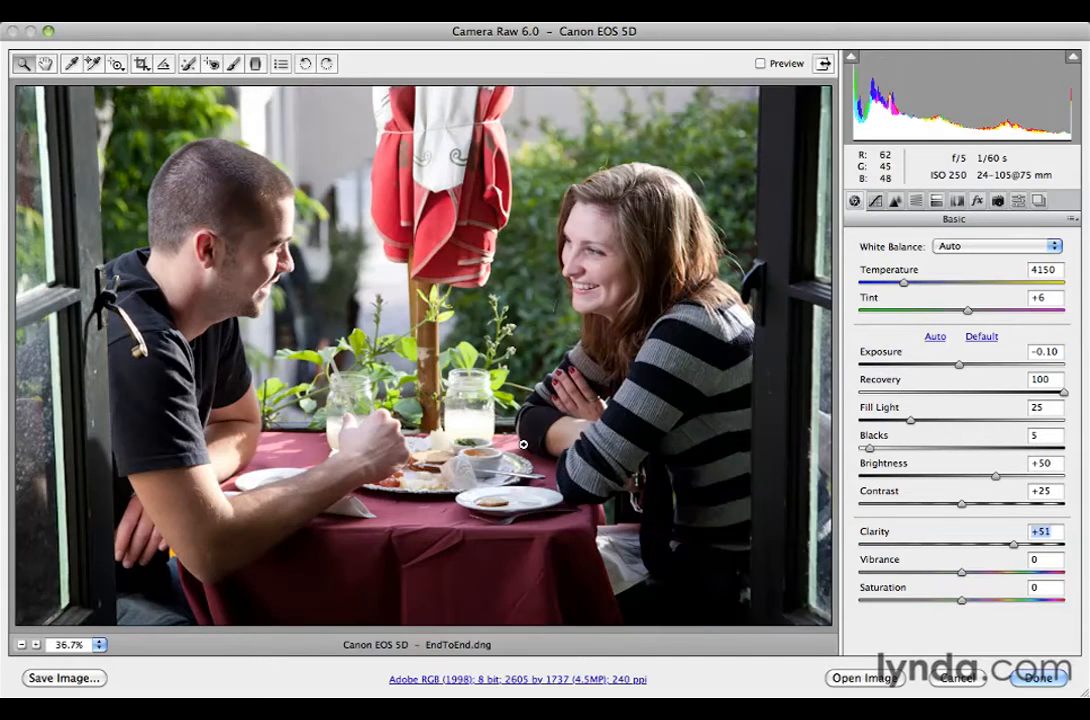
pyautogui.press('p')
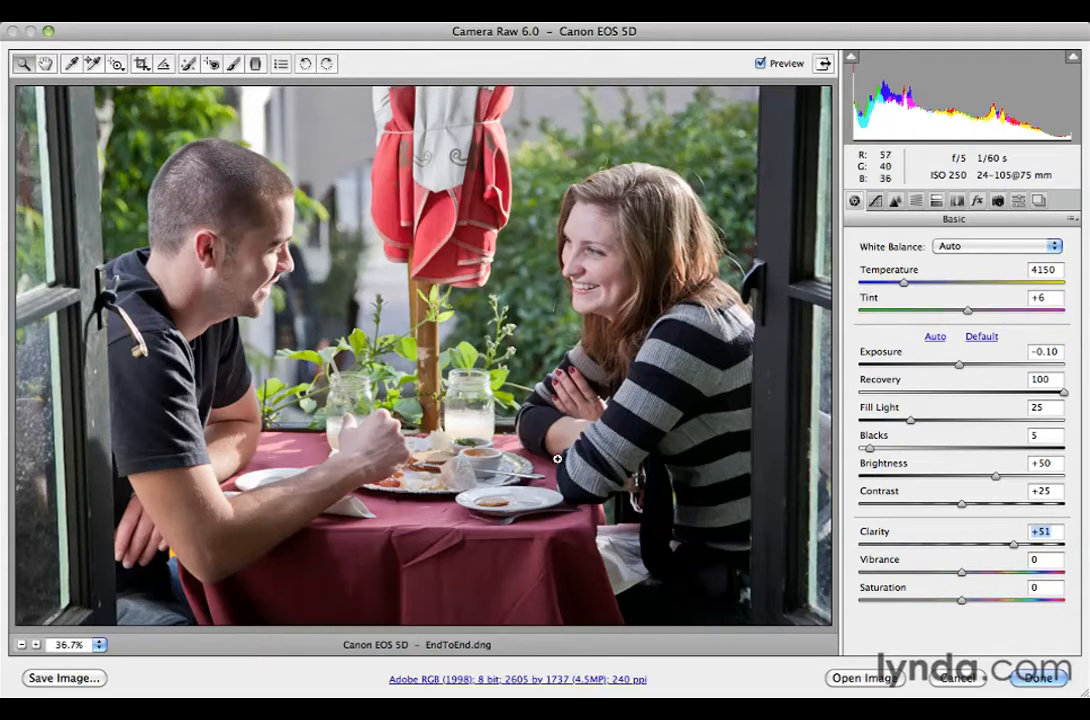
pyautogui.moveTo(996, 476); pyautogui.dragTo(989, 481)
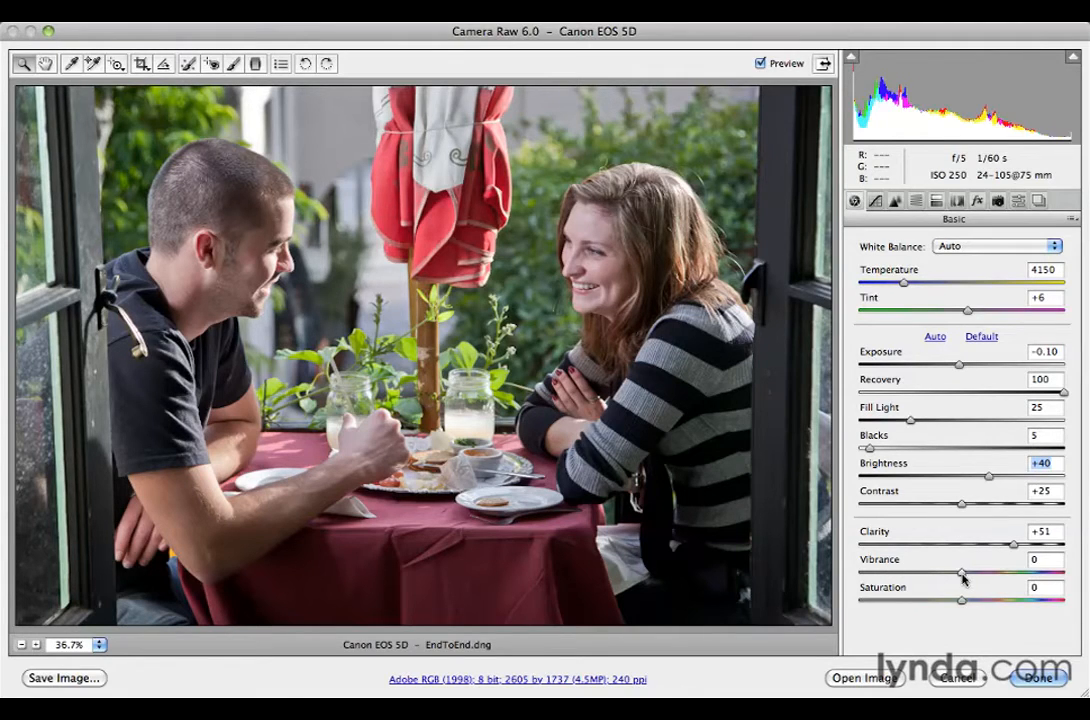
# - Try a Saturation of +65 on the photo and reset it to its default
pyautogui.moveTo(962, 576)
pyautogui.mouseDown()
pyautogui.moveTo(996, 574)
pyautogui.moveTo(961, 575)
pyautogui.mouseUp()
pyautogui.moveTo(963, 603); pyautogui.dragTo(1031, 606)
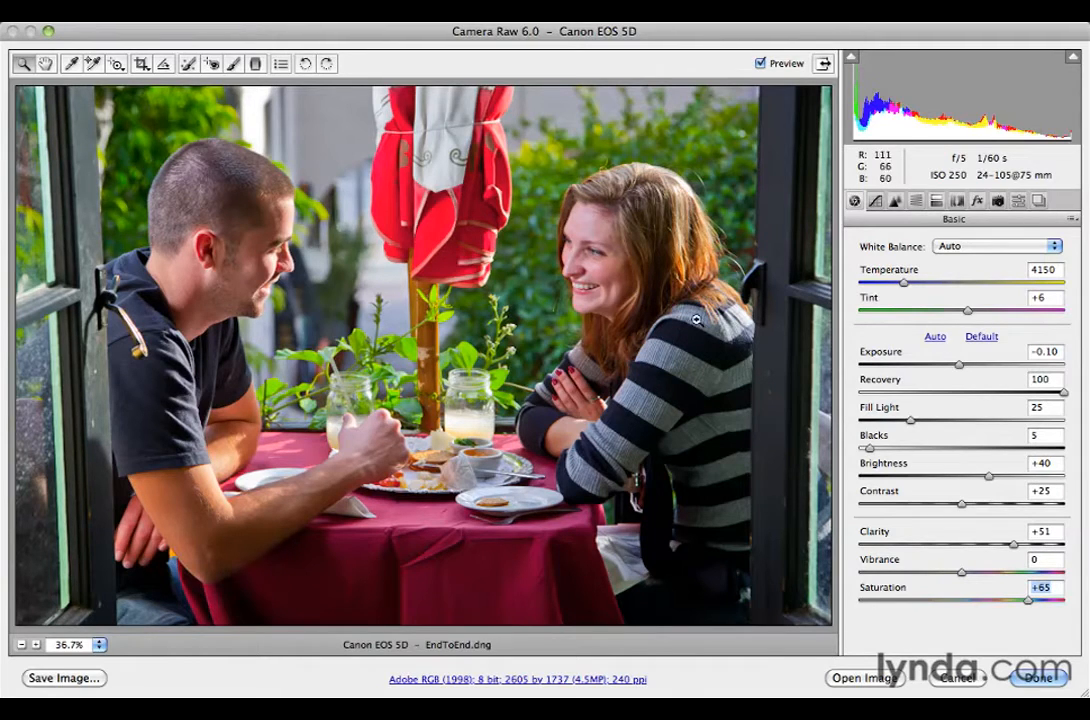
pyautogui.doubleClick(1028, 601)
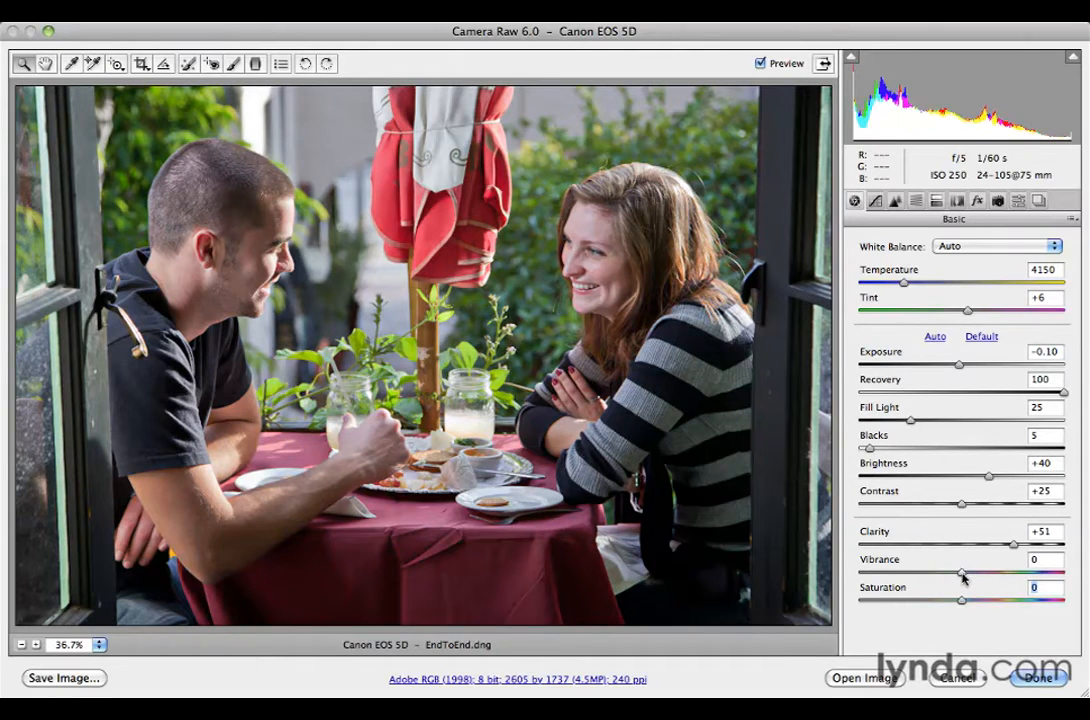
# - Raise Vibrance to +40 and compare the photo before and after the adjustments
pyautogui.moveTo(962, 577); pyautogui.dragTo(1004, 577)
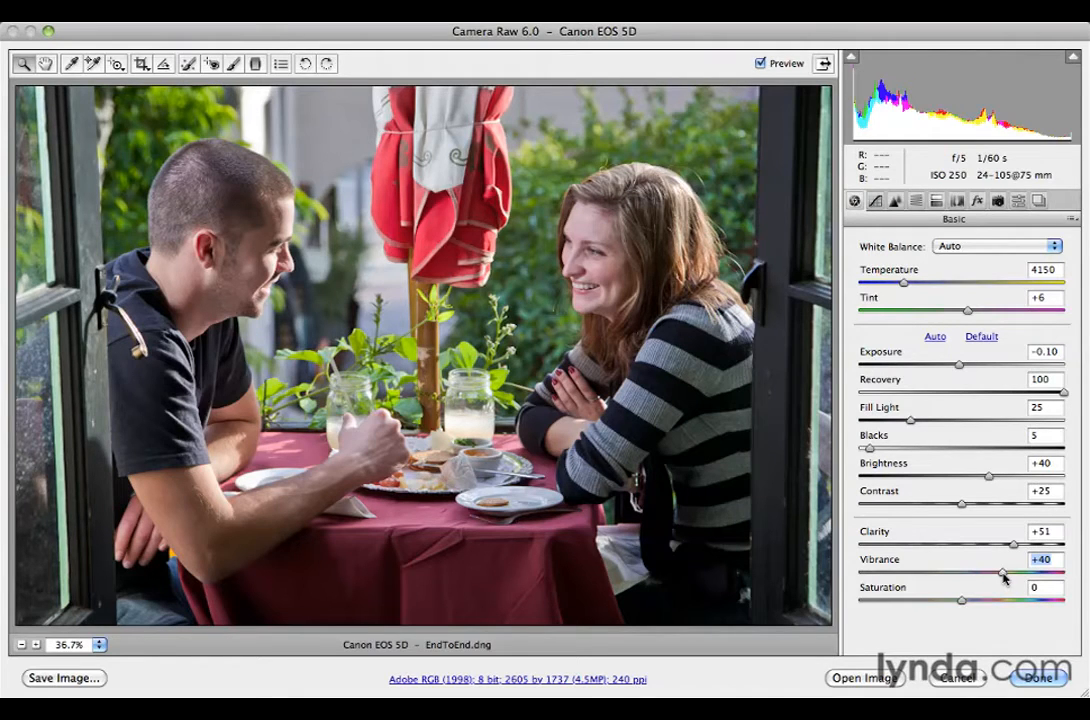
pyautogui.press('p')
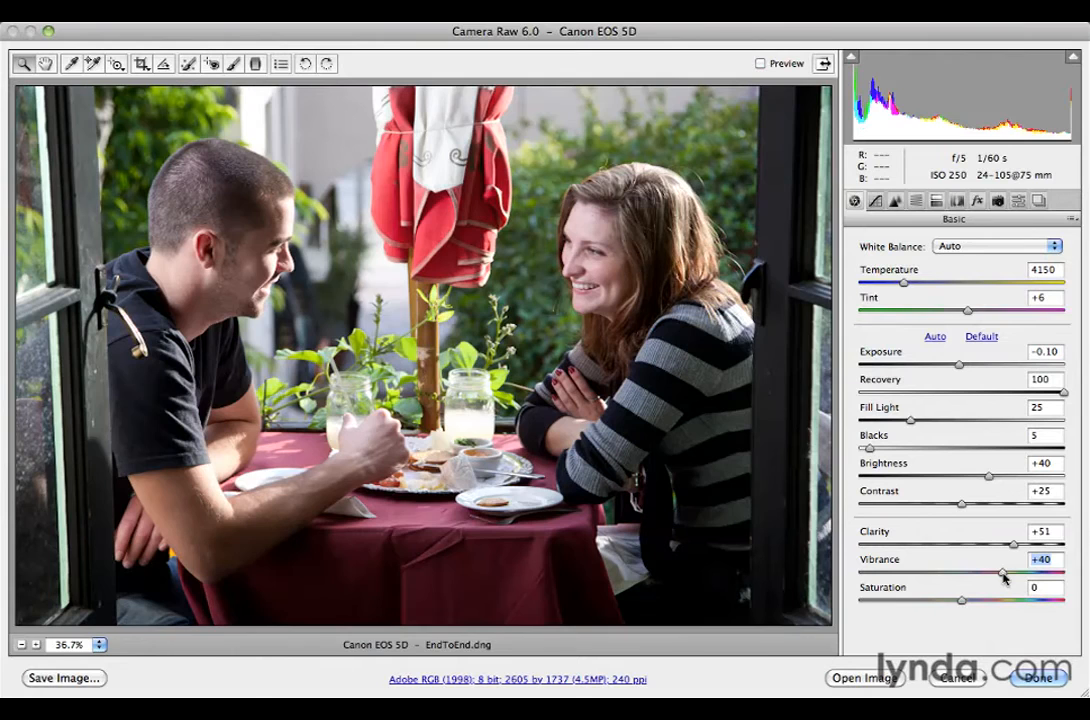
pyautogui.press('p')
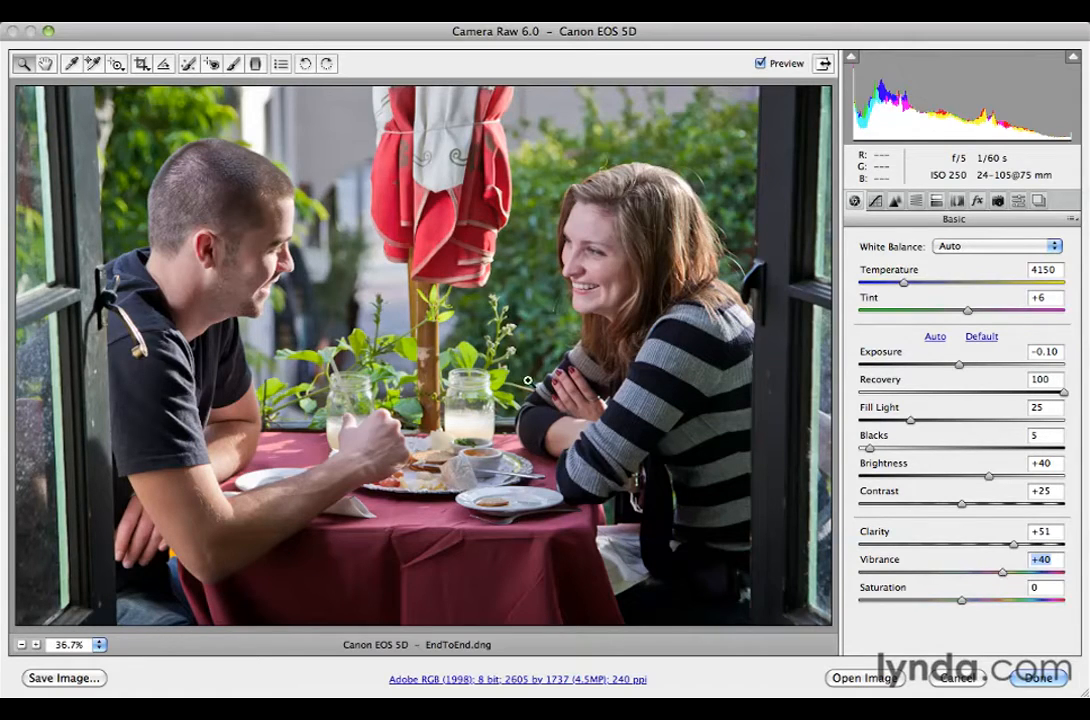
# - Sharpen the photo with an Amount of 80 and a Detail of 20, judging the effect on the woman's face at 100%
pyautogui.click(22, 65)
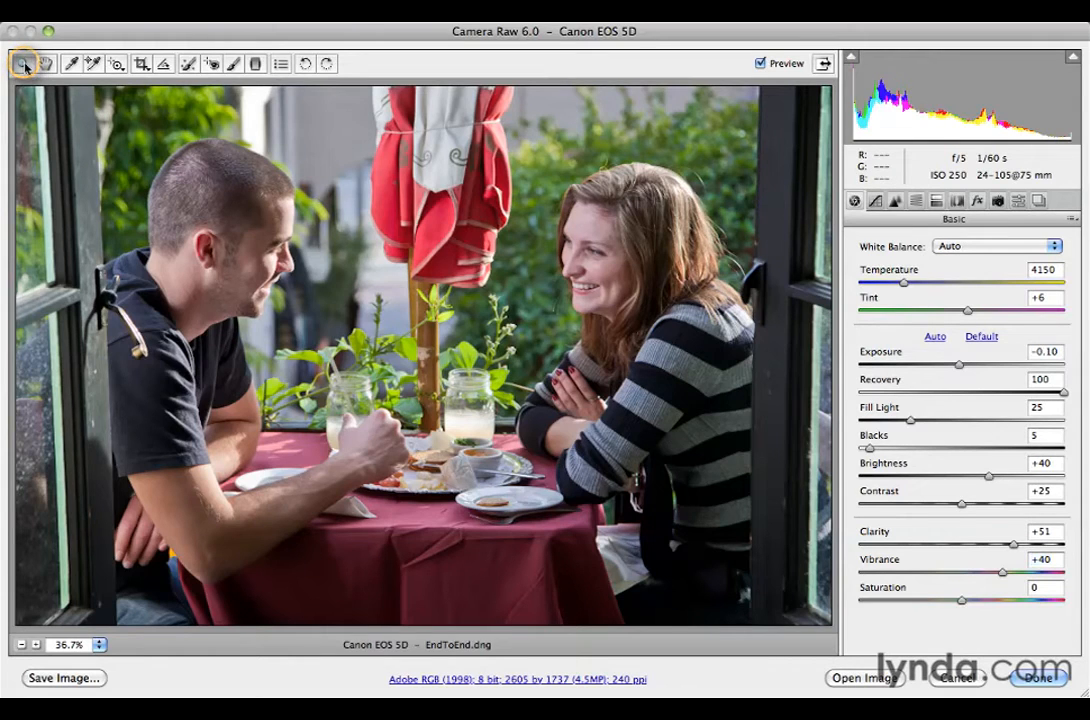
pyautogui.doubleClick(24, 66)
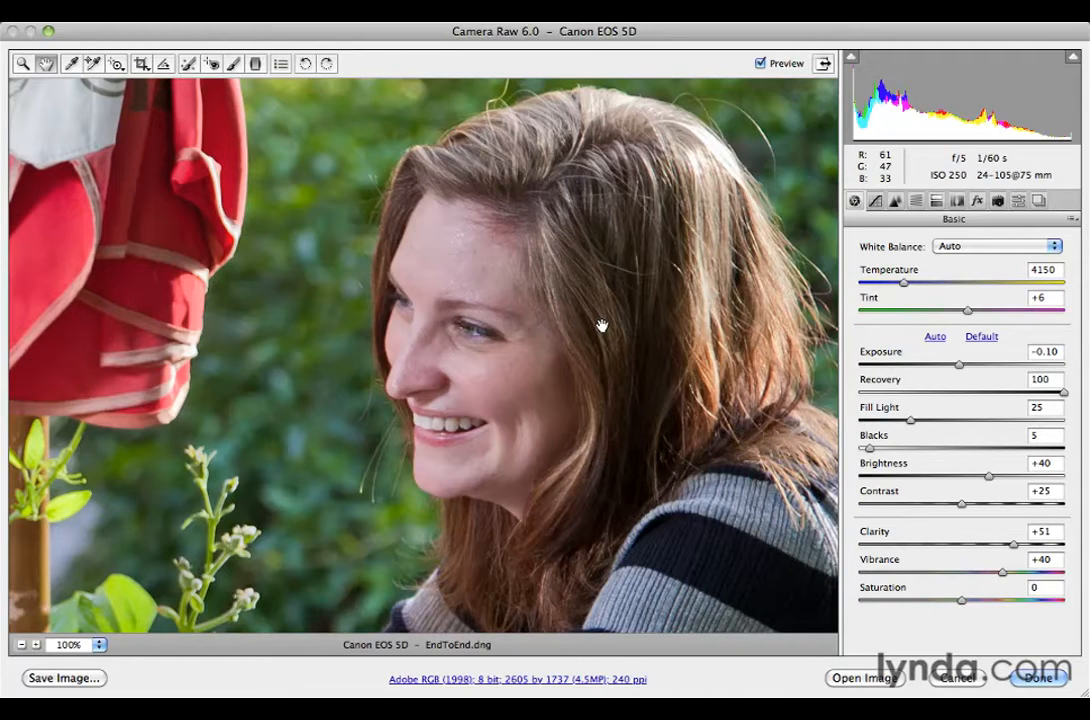
pyautogui.click(897, 201)
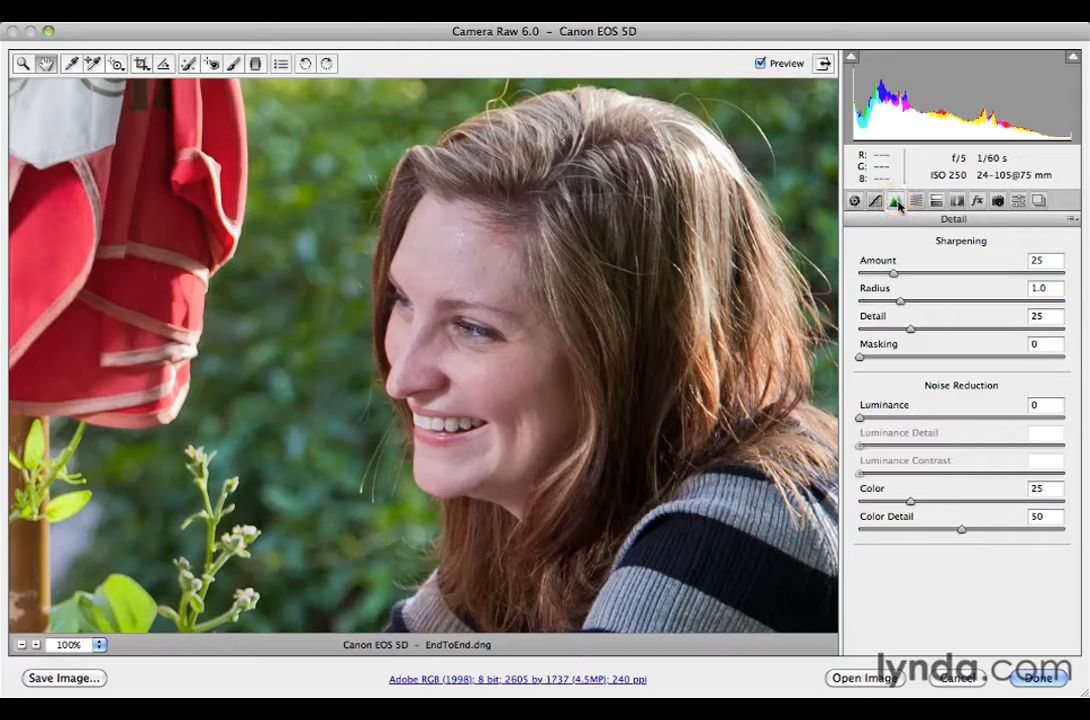
pyautogui.click(904, 278)
pyautogui.moveTo(904, 278); pyautogui.dragTo(969, 283)
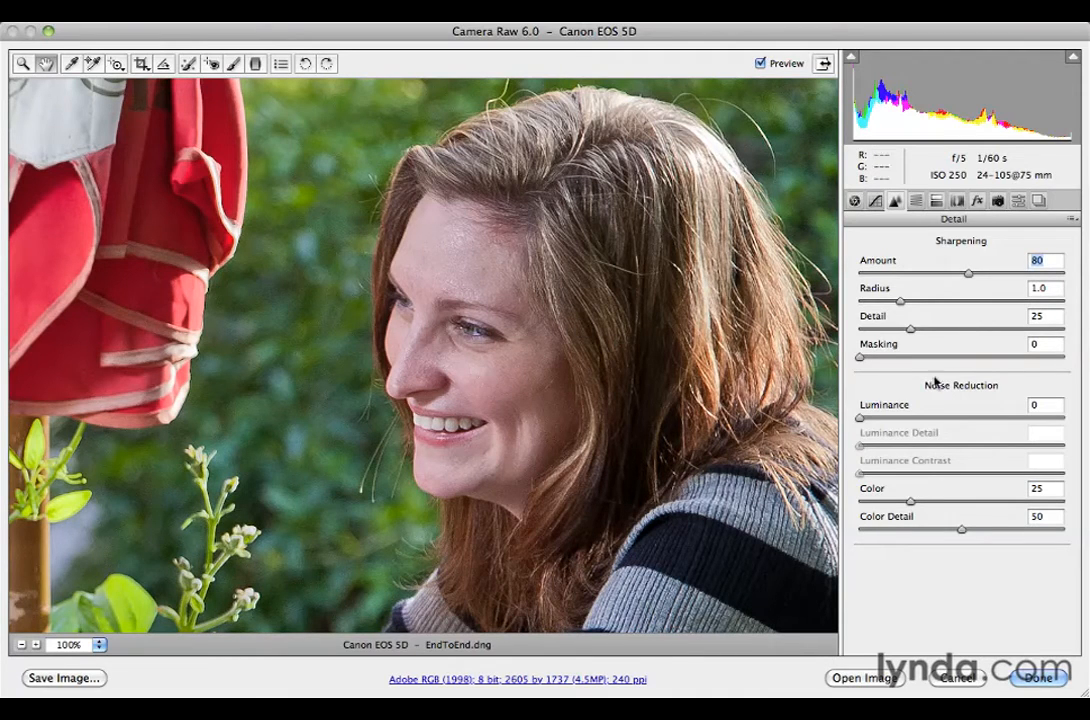
pyautogui.moveTo(907, 331); pyautogui.dragTo(900, 333)
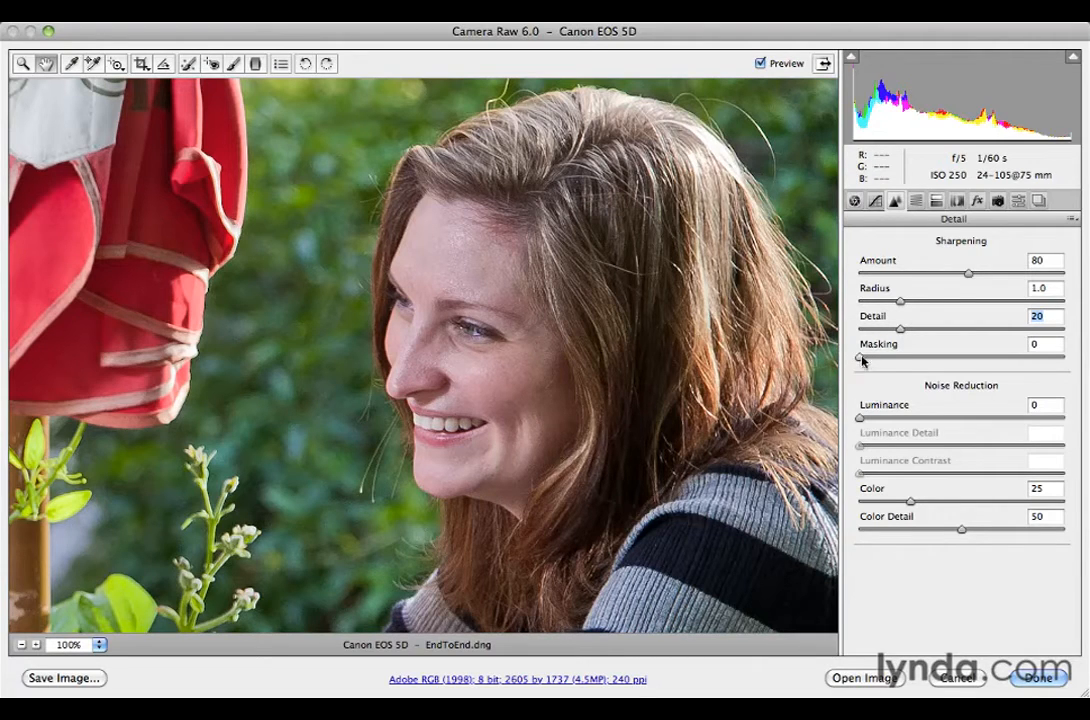
# - Set the sharpening Masking to 60 using the black-and-white mask preview, and compare the result with Masking at 0
pyautogui.moveTo(862, 358); pyautogui.dragTo(983, 365)
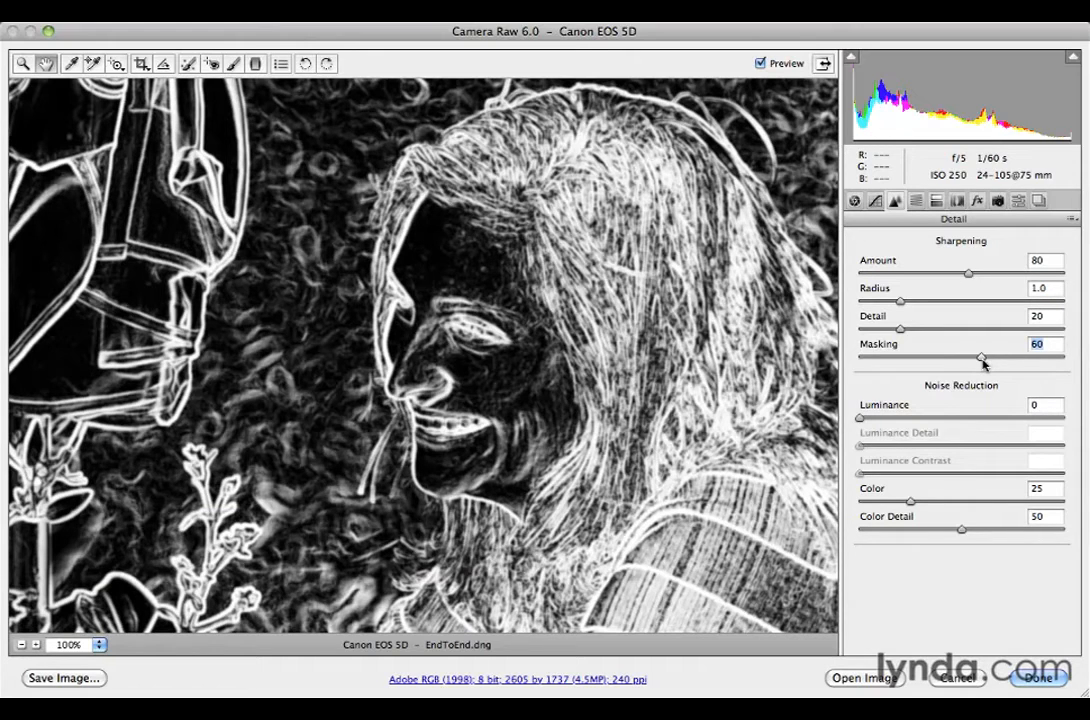
pyautogui.moveTo(982, 362); pyautogui.dragTo(982, 362)
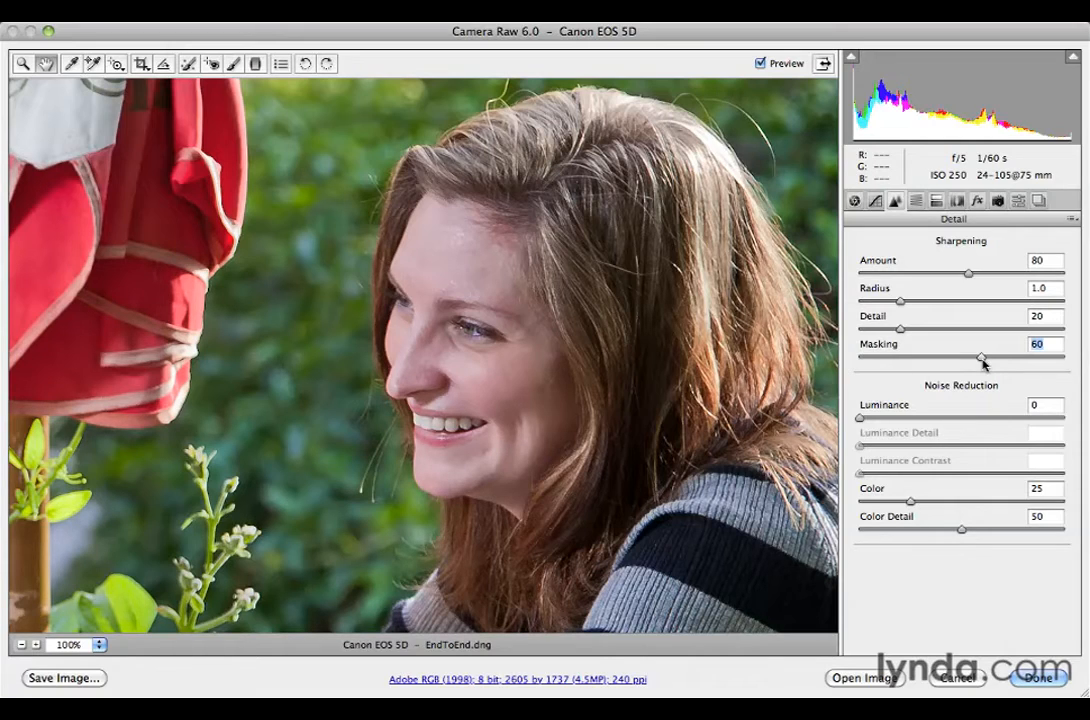
pyautogui.write('0')
pyautogui.press('super+z')
# - Set Luminance noise reduction to 25, compare before and after, and fit the whole photo in view
pyautogui.moveTo(862, 423); pyautogui.dragTo(913, 421)
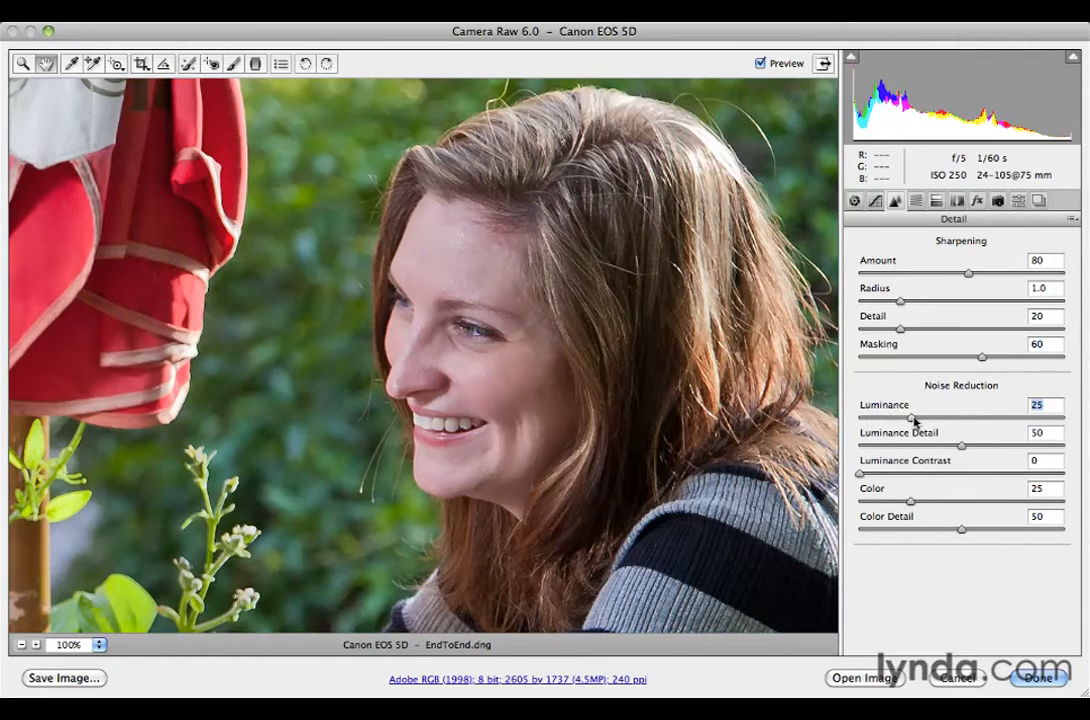
pyautogui.press('p')
pyautogui.press('p')
pyautogui.doubleClick(44, 64)
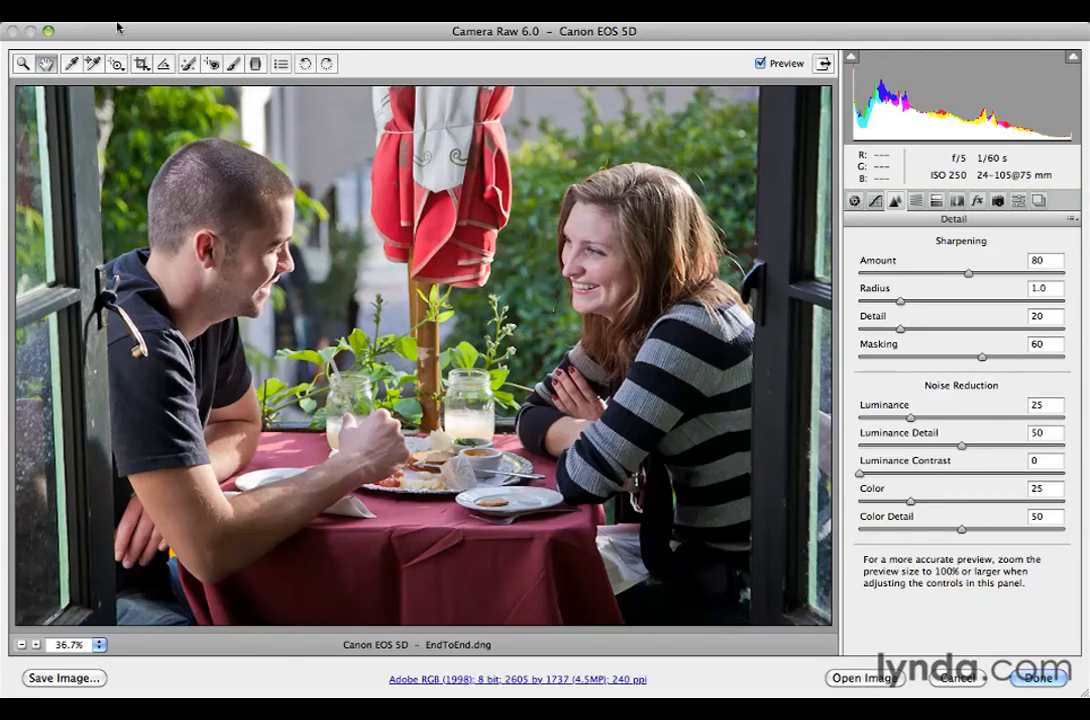
# - Add a dark post-crop vignette with an Amount of -61 and a Midpoint of 75, and compare before and after
pyautogui.click(977, 203)
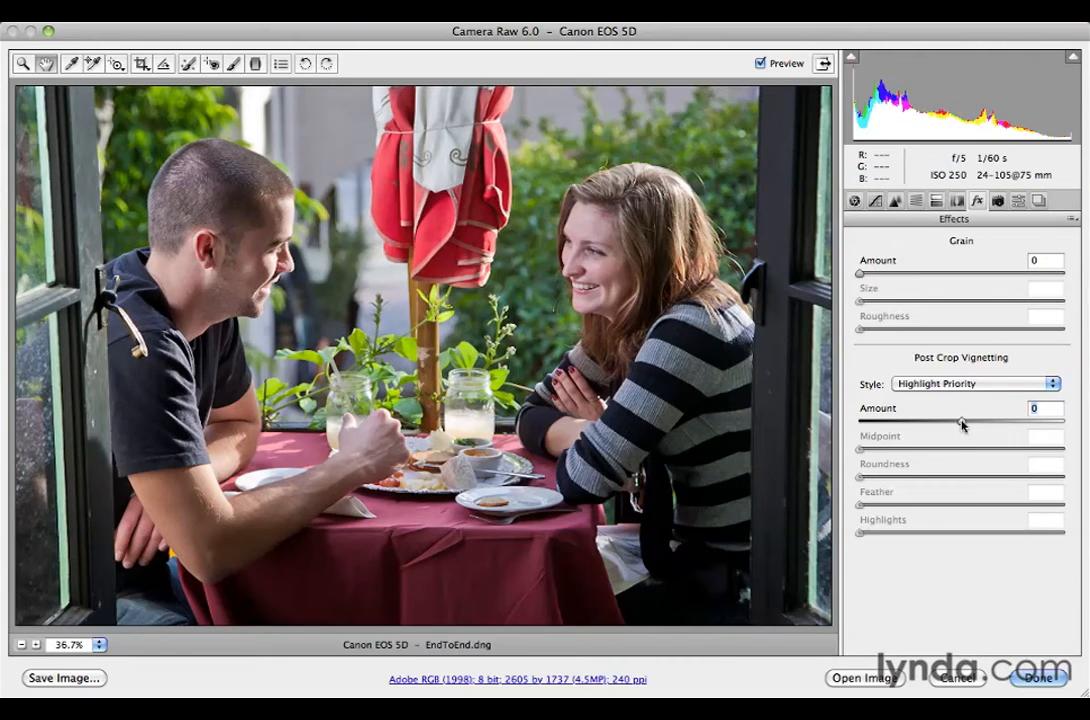
pyautogui.moveTo(961, 422); pyautogui.dragTo(898, 426)
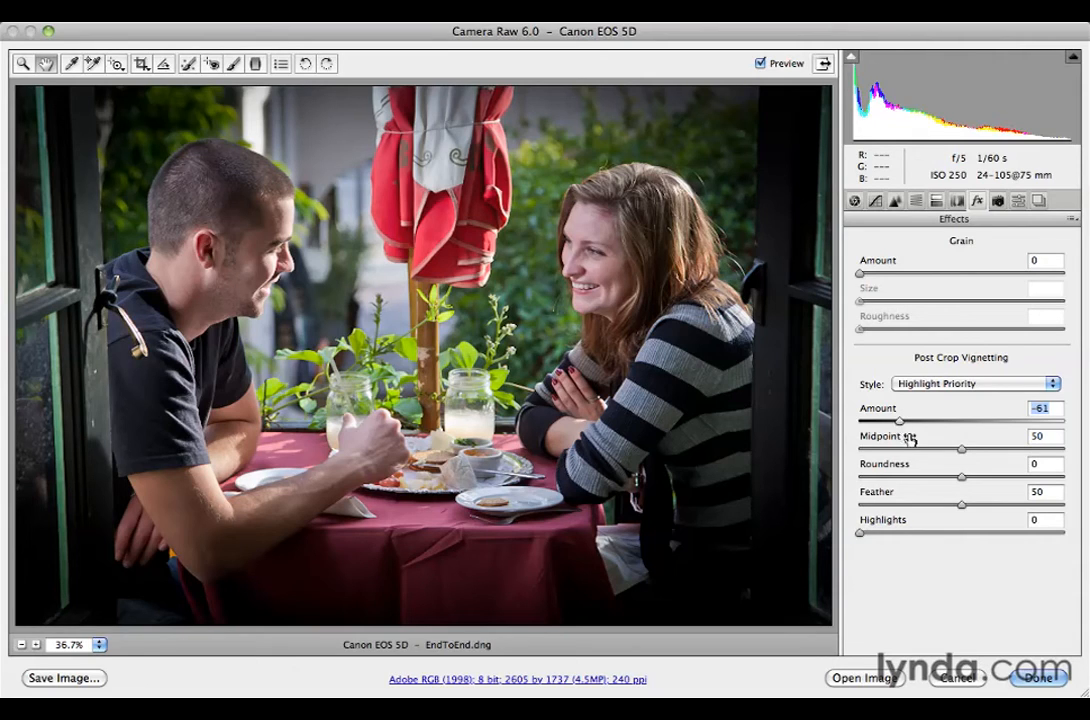
pyautogui.moveTo(961, 450); pyautogui.dragTo(1015, 452)
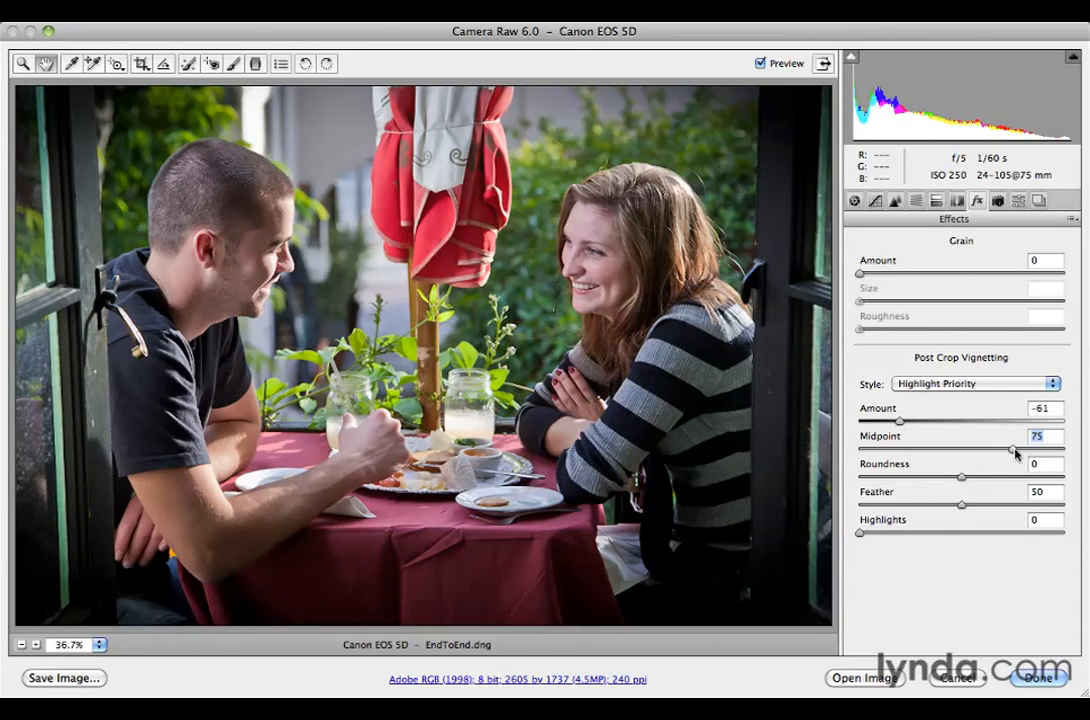
pyautogui.press('p')
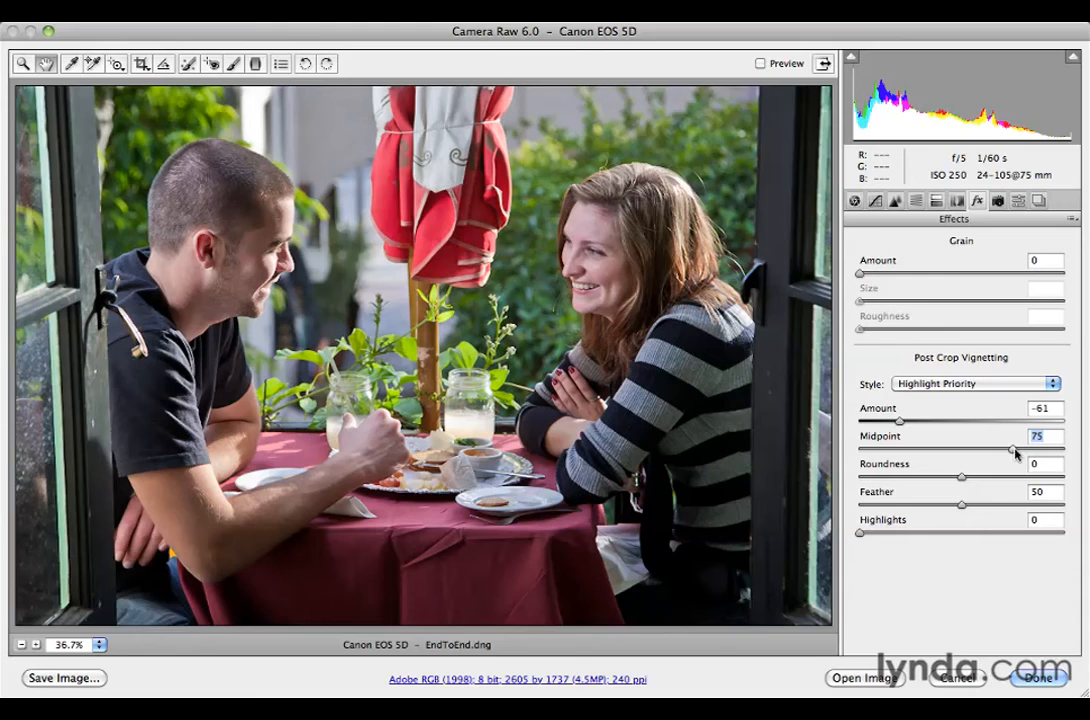
pyautogui.press('p')
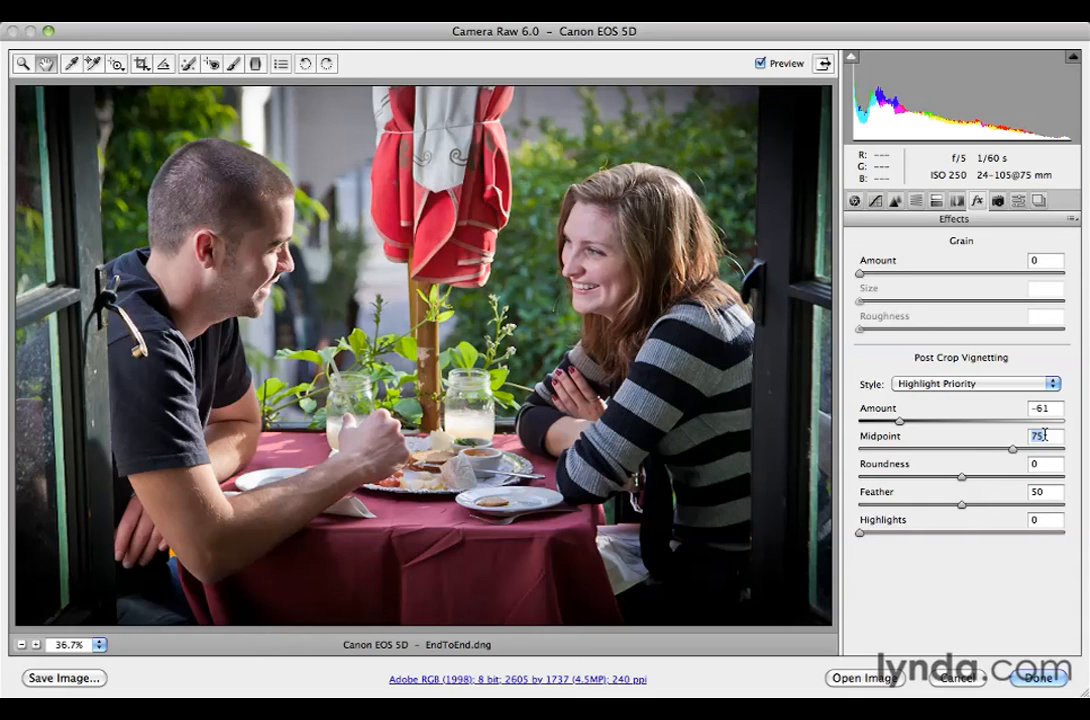
# - Compare the photo before and after all corrections, and accept the raw edits to return to Adobe Bridge
pyautogui.click(1020, 203)
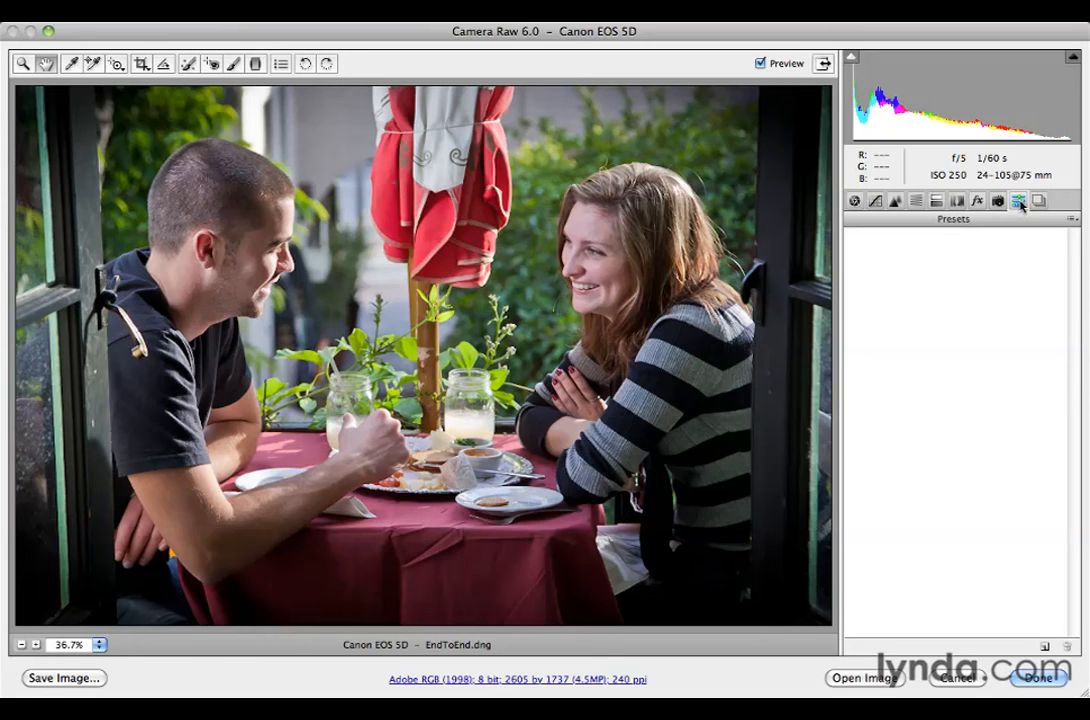
pyautogui.press('p')
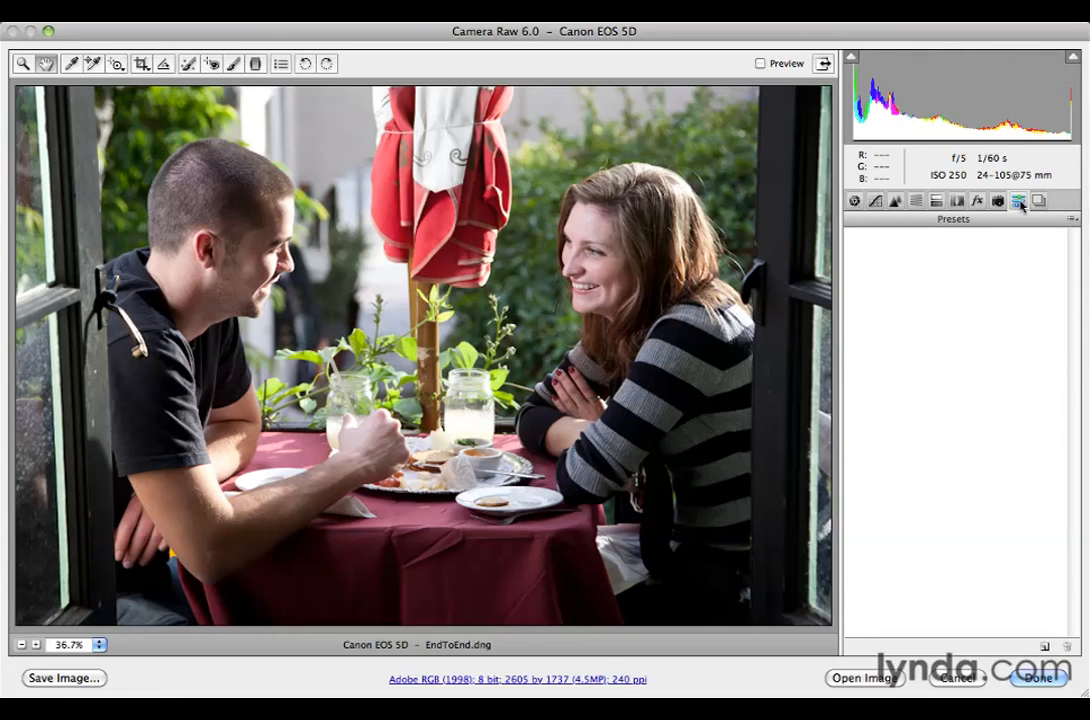
pyautogui.press('p')
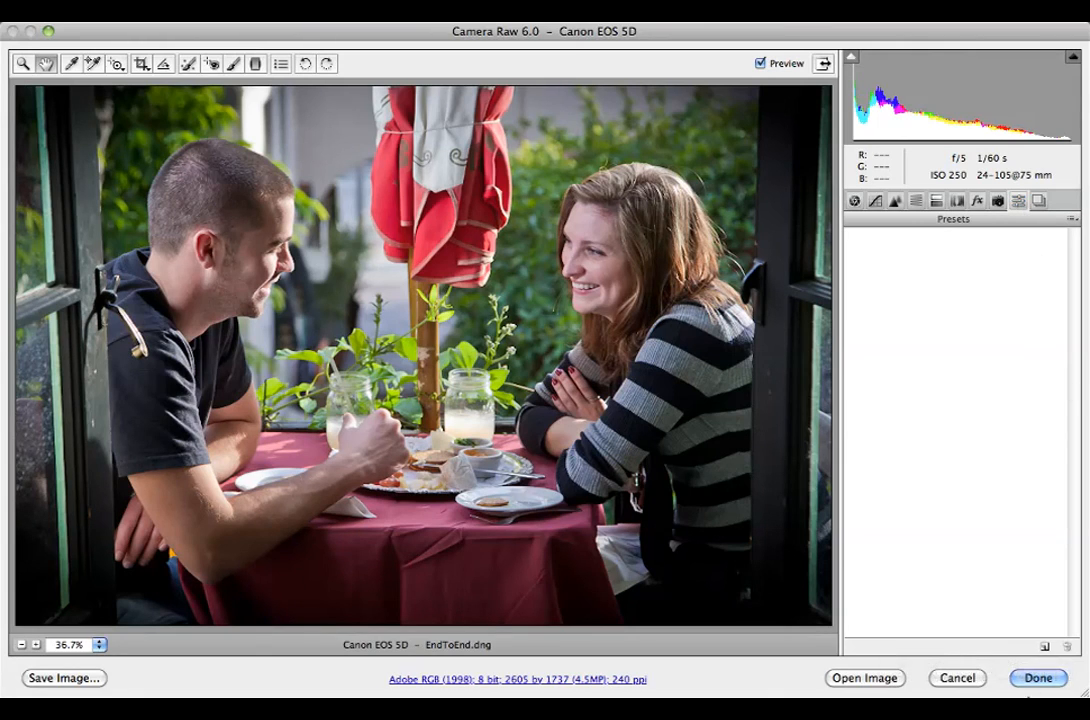
pyautogui.press('Return')
pyautogui.click(759, 447)
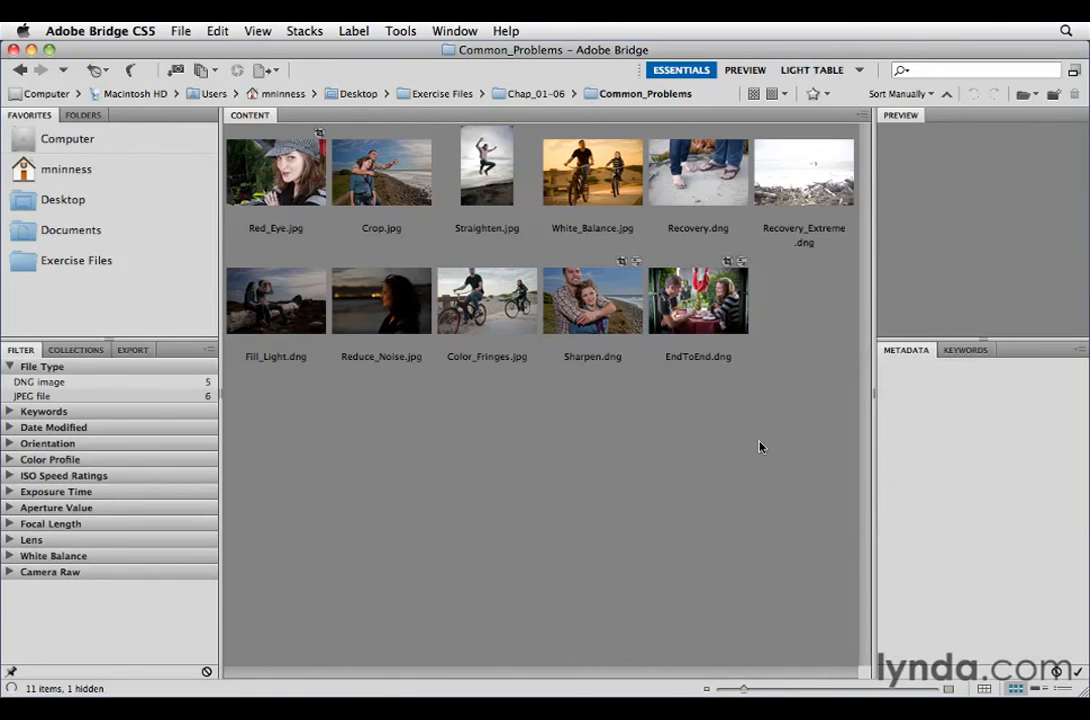